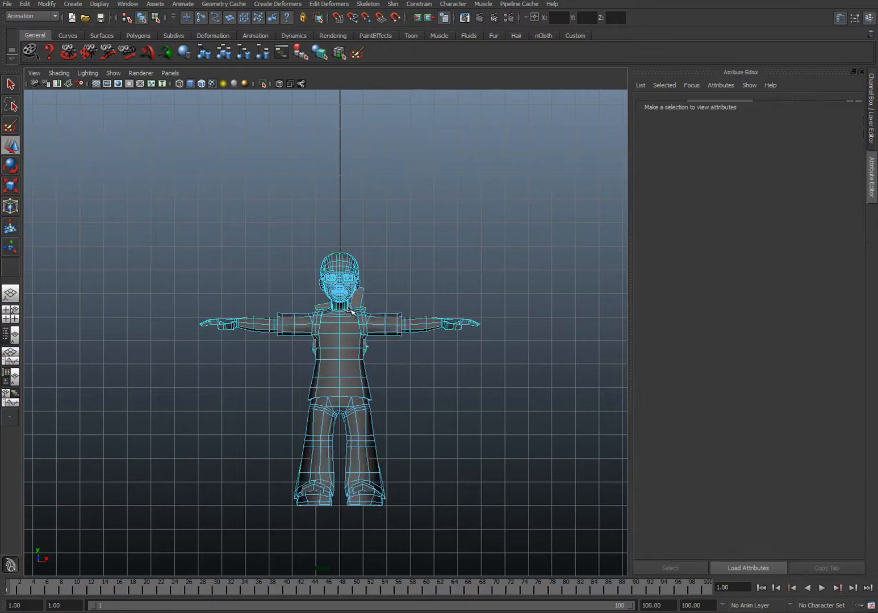
Switch to the perspective view and frame the character's face close up
key(space)
key(space)
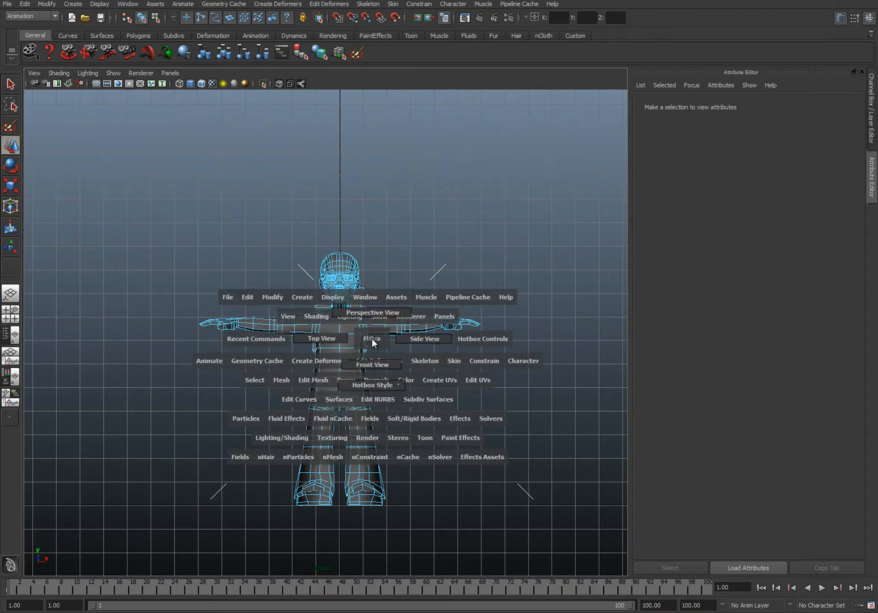
drag(373, 339, 342, 348)
alt+middle_drag(341, 348, 344, 435)
scroll(341, 418, up, 5)
alt+drag(337, 400, 373, 380)
alt+middle_drag(415, 370, 378, 398)
alt+drag(377, 398, 388, 414)
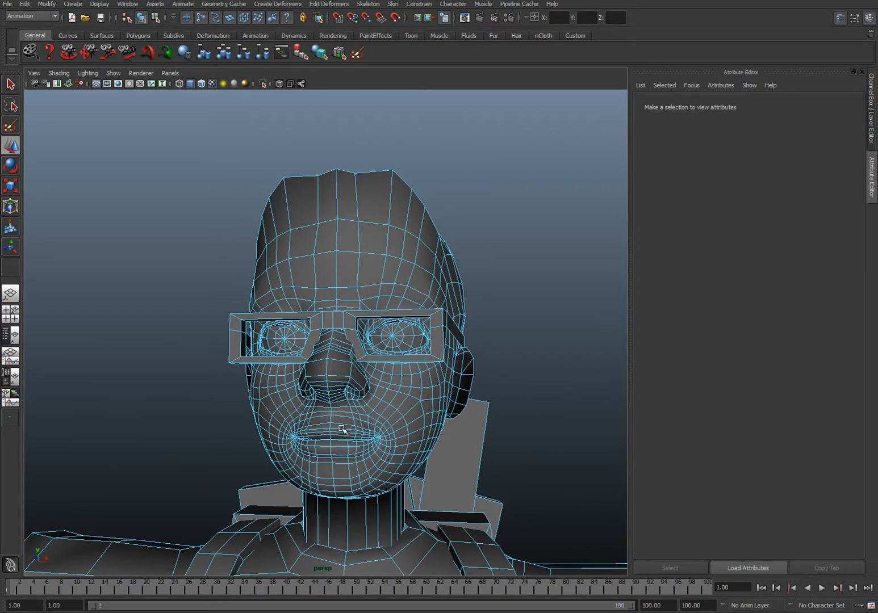
Select all faces of the head mesh and isolate them in the viewport
right_drag(384, 447, 345, 446)
right_drag(405, 273, 399, 303)
double_click(372, 267)
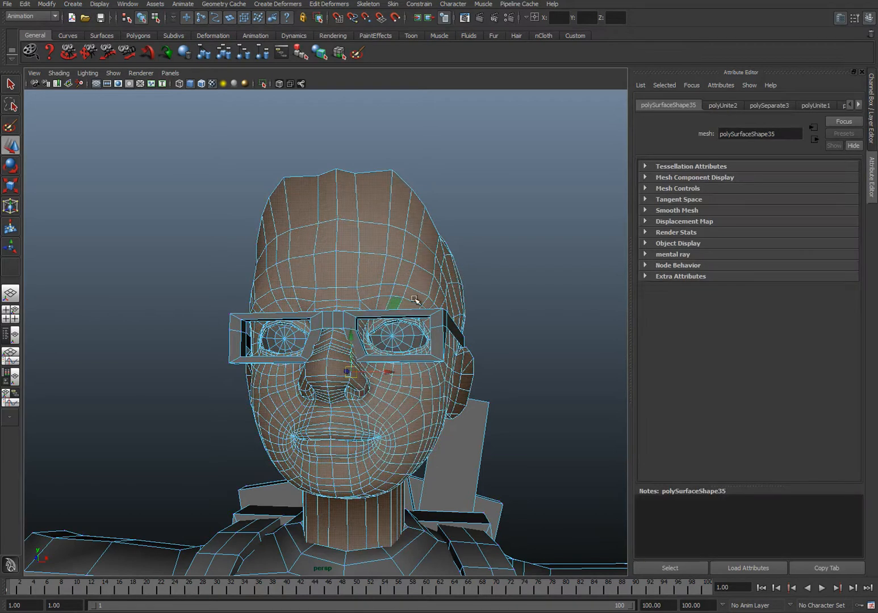
click(266, 85)
alt+drag(360, 274, 369, 296)
Try pulling the mouth corner up and outward with soft-selected vertices, and undo the deformation
right_drag(379, 414, 335, 416)
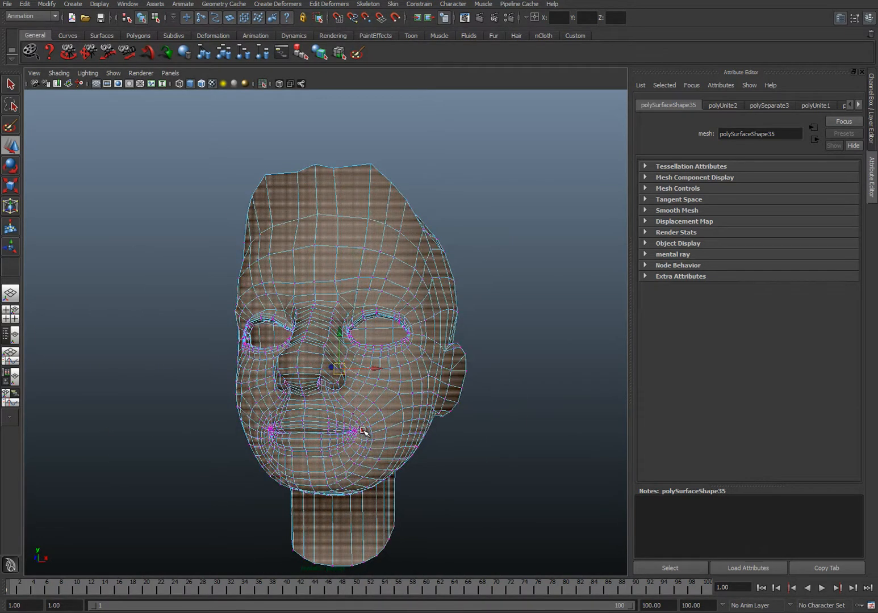
click(362, 434)
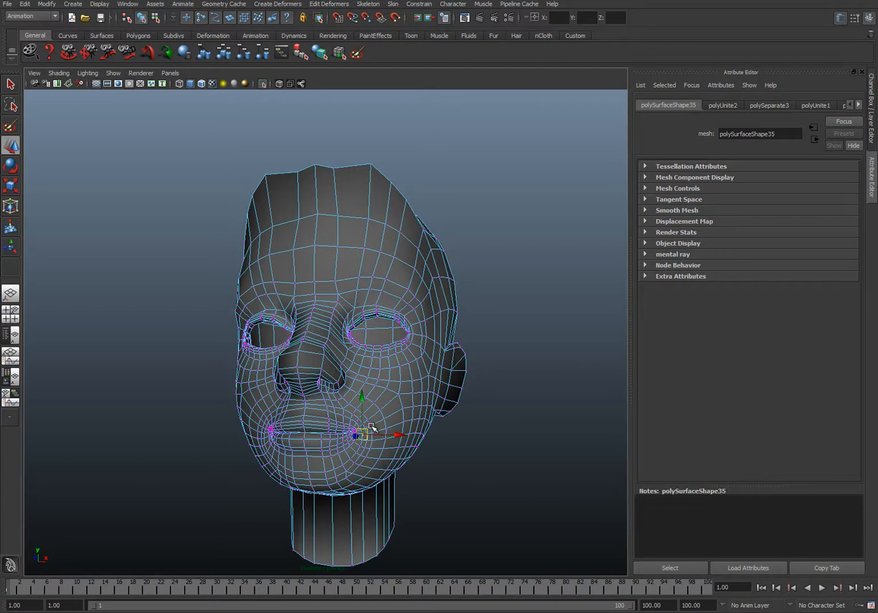
key(b)
key(b)
drag(368, 463, 294, 418)
middle_drag(517, 441, 538, 431)
click(502, 452)
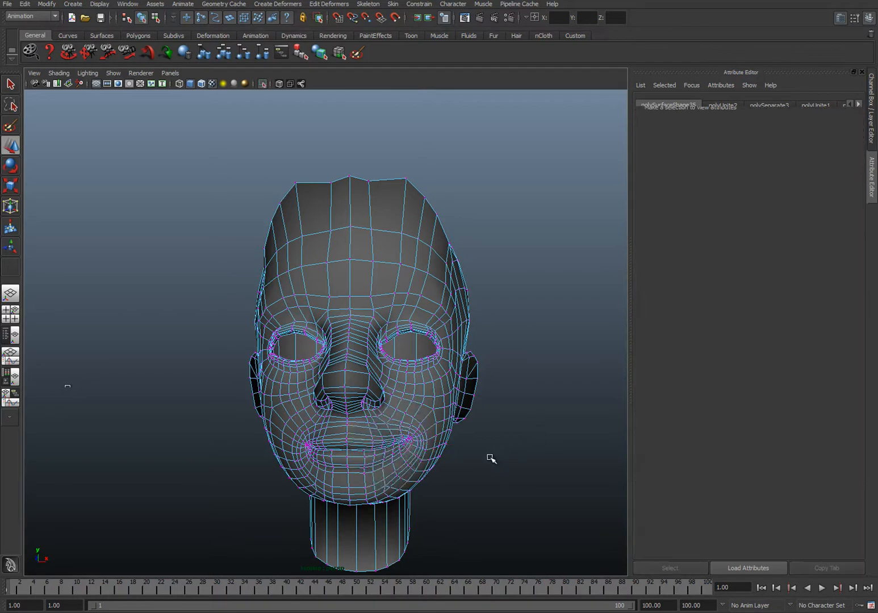
alt+drag(492, 457, 502, 448)
key(ctrl+z)
key(ctrl+z)
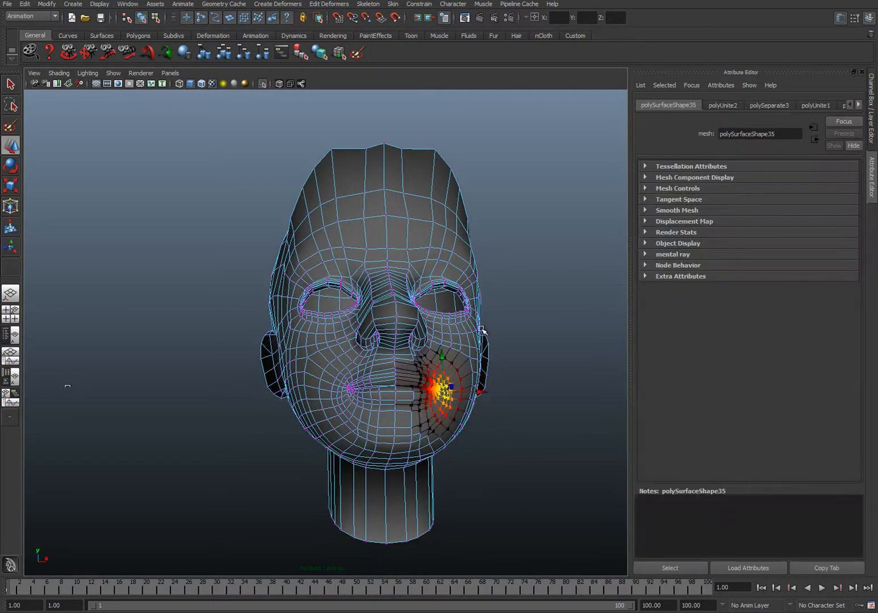
Try moving the brow vertices above the eye with soft selection, undo the change and clear the selection
click(457, 254)
click(454, 255)
alt+drag(503, 275, 483, 307)
middle_drag(484, 307, 486, 289)
alt+drag(483, 314, 473, 329)
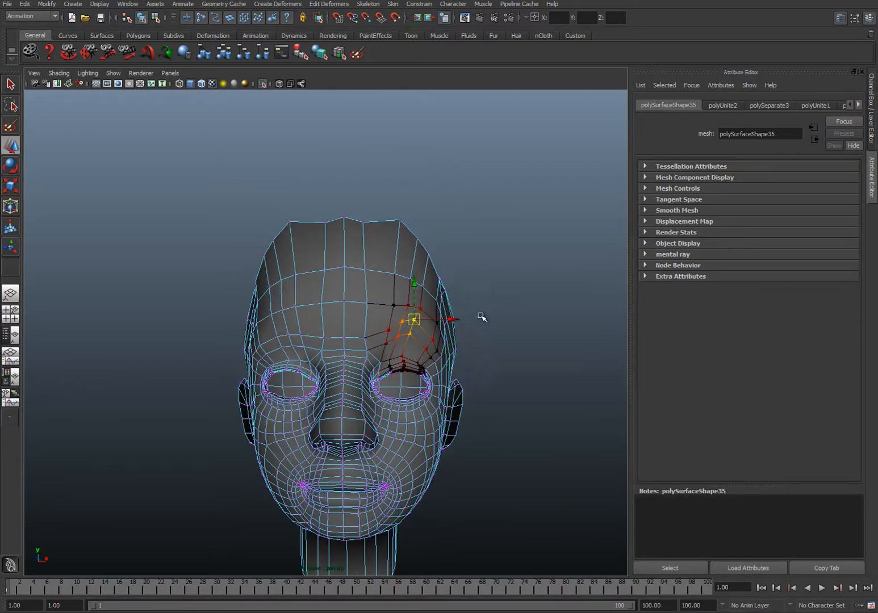
key(ctrl+z)
alt+drag(458, 388, 392, 349)
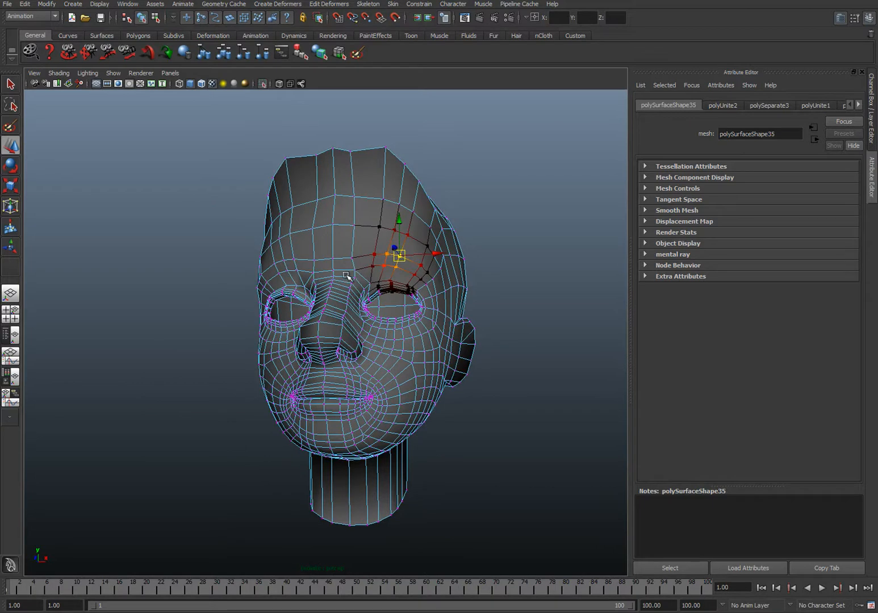
click(498, 374)
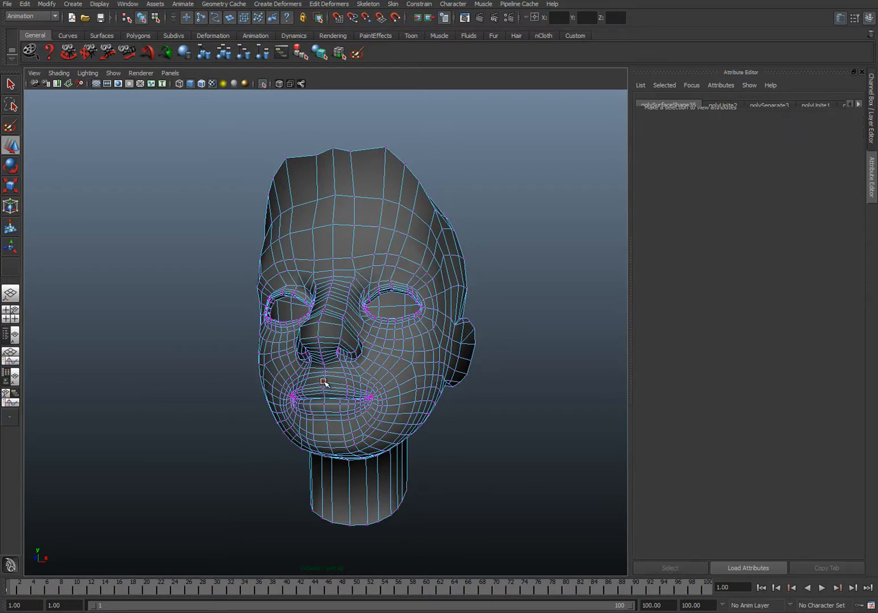
Leave vertex editing on the head and turn off the isolated display to bring back the whole character
mouse_move(395, 351)
alt+mouse_down()
mouse_move(398, 364)
mouse_move(386, 341)
alt+mouse_up()
right_click(369, 286)
right_drag(369, 286, 398, 267)
click(263, 84)
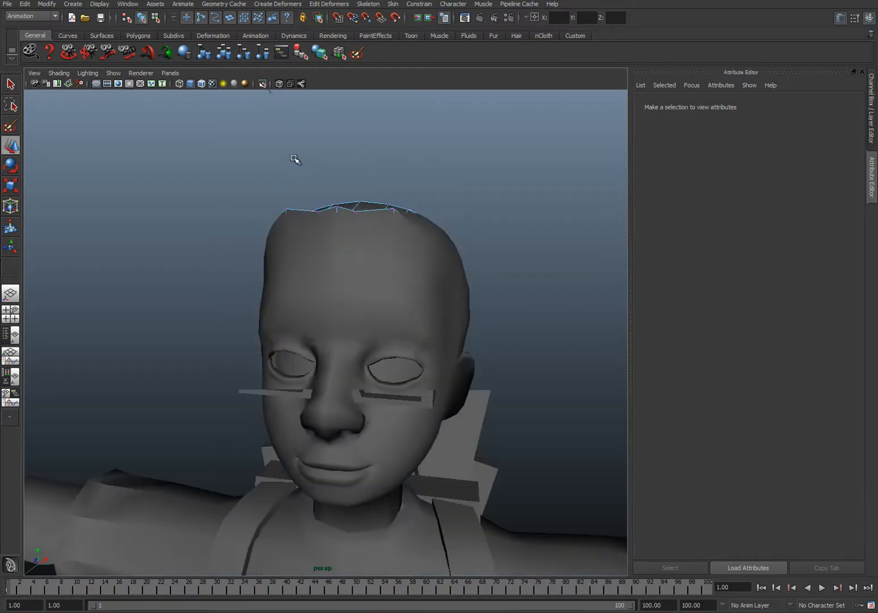
Separate the combined character mesh into individual objects and clear the selection
click(414, 367)
alt+drag(405, 387, 427, 321)
shift+right_click(437, 281)
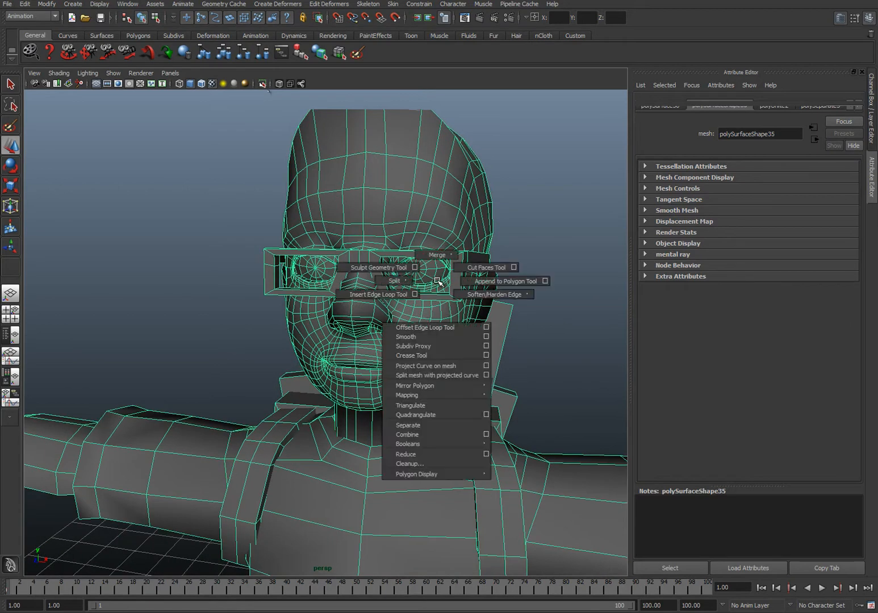
click(417, 426)
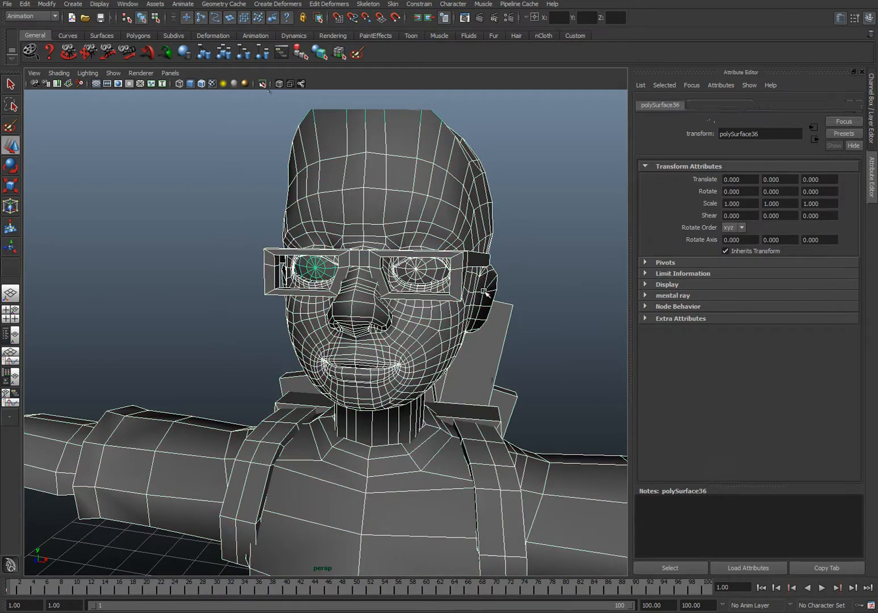
click(543, 282)
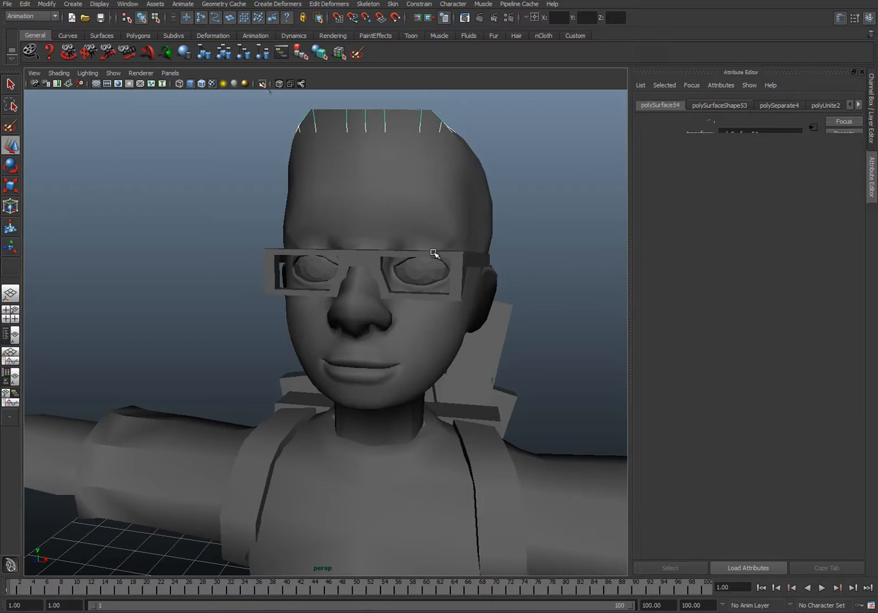
Create a display layer from the selected glasses and name it gear
click(437, 266)
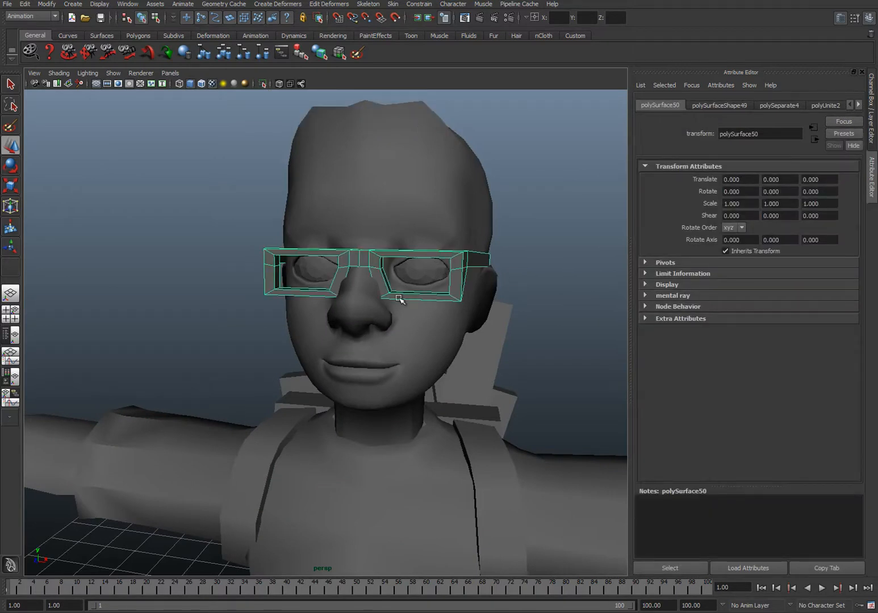
key(ctrl+a)
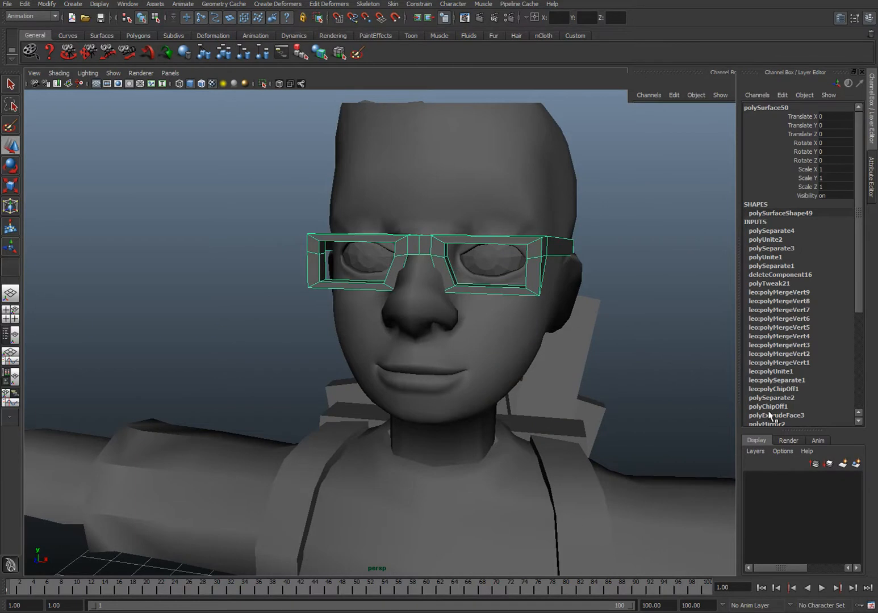
click(858, 465)
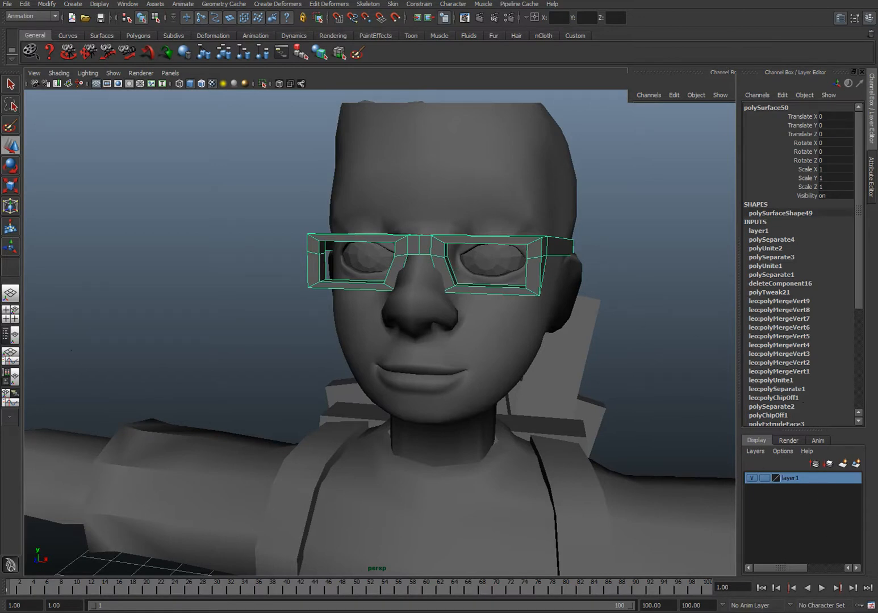
drag(130, 220, 62, 212)
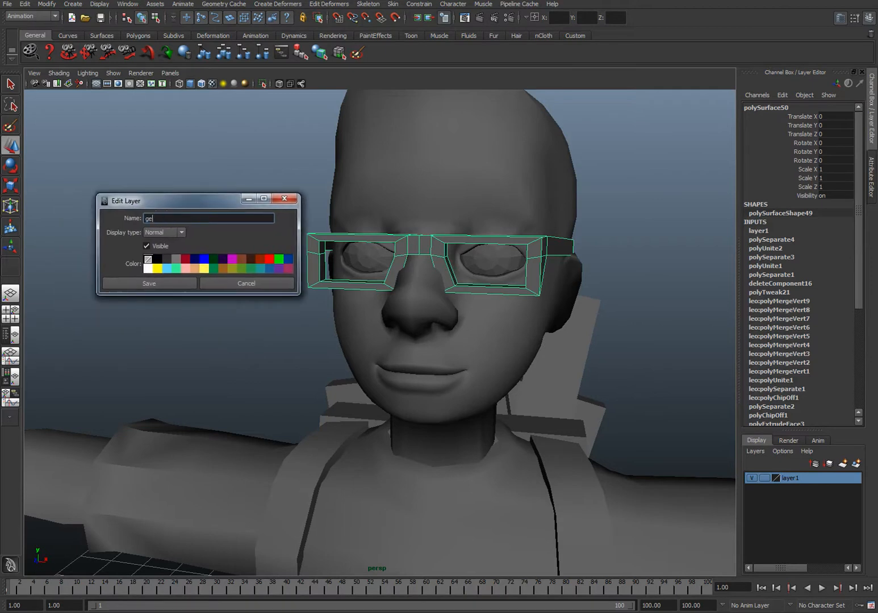
click(149, 283)
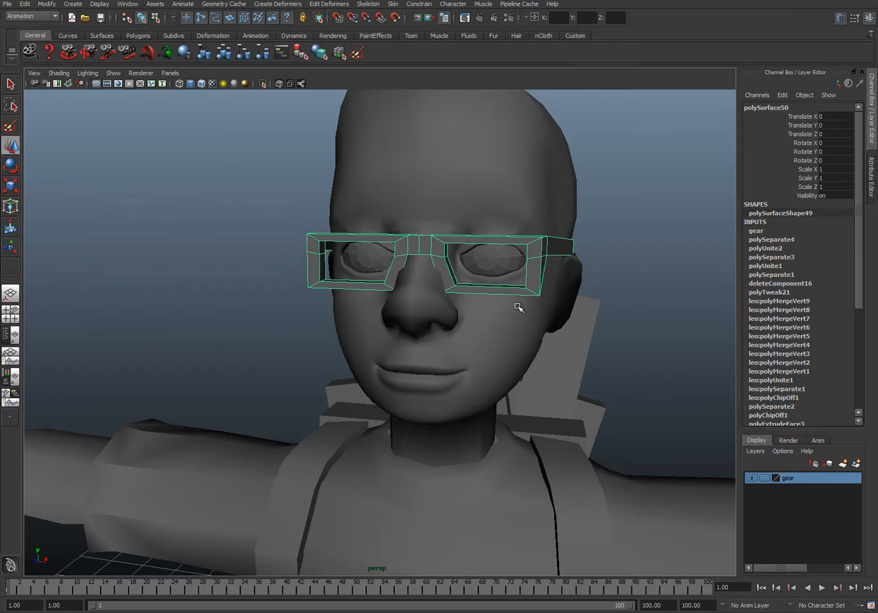
Add all the backpack pieces to the gear layer and hide the layer
scroll(615, 338, down, 5)
alt+drag(615, 338, 366, 453)
click(366, 453)
shift+click(299, 395)
shift+click(261, 363)
shift+click(389, 390)
scroll(375, 399, down, 4)
alt+drag(357, 408, 392, 446)
alt+middle_drag(358, 447, 350, 400)
shift+click(344, 392)
shift+click(413, 361)
mouse_move(413, 362)
alt+mouse_down()
mouse_move(294, 365)
mouse_move(401, 372)
alt+mouse_up()
right_click(819, 480)
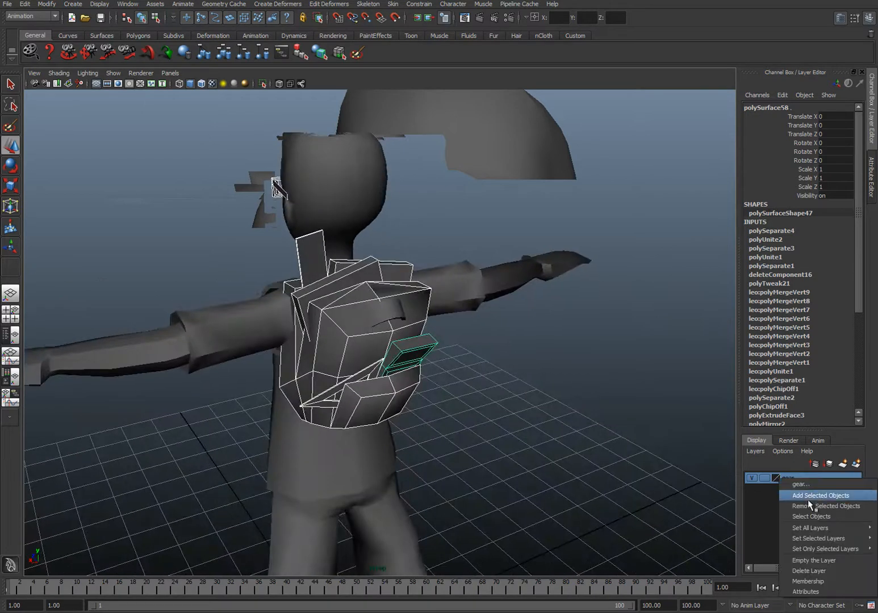
click(824, 495)
click(751, 478)
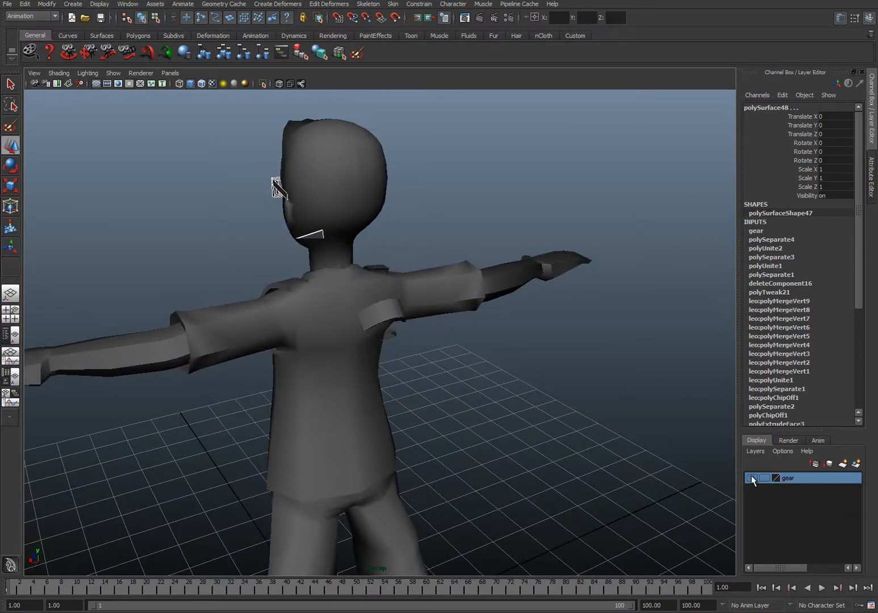
Add the leftover strap piece on the back and both shoulder straps to the gear layer
alt+drag(439, 341, 438, 343)
click(398, 314)
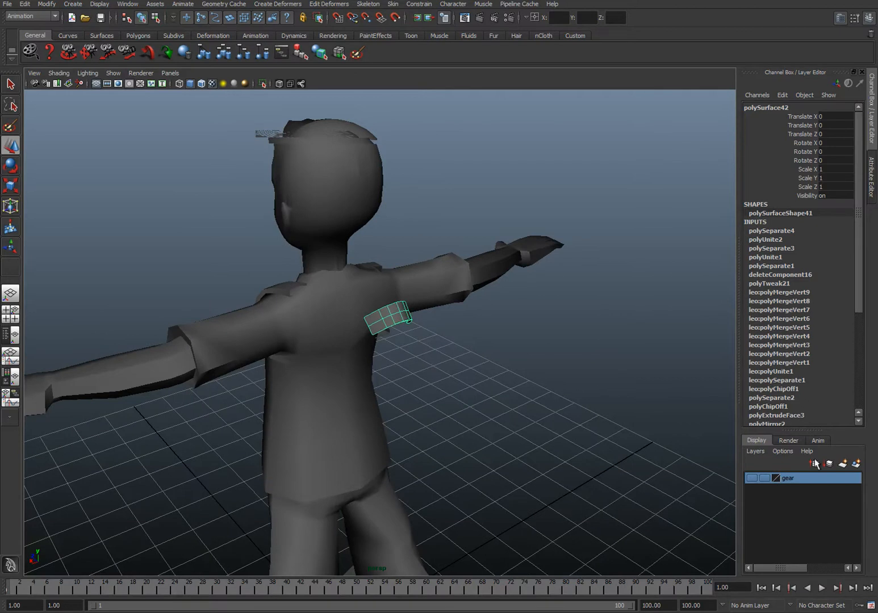
right_click(814, 479)
click(820, 496)
click(280, 284)
shift+click(369, 262)
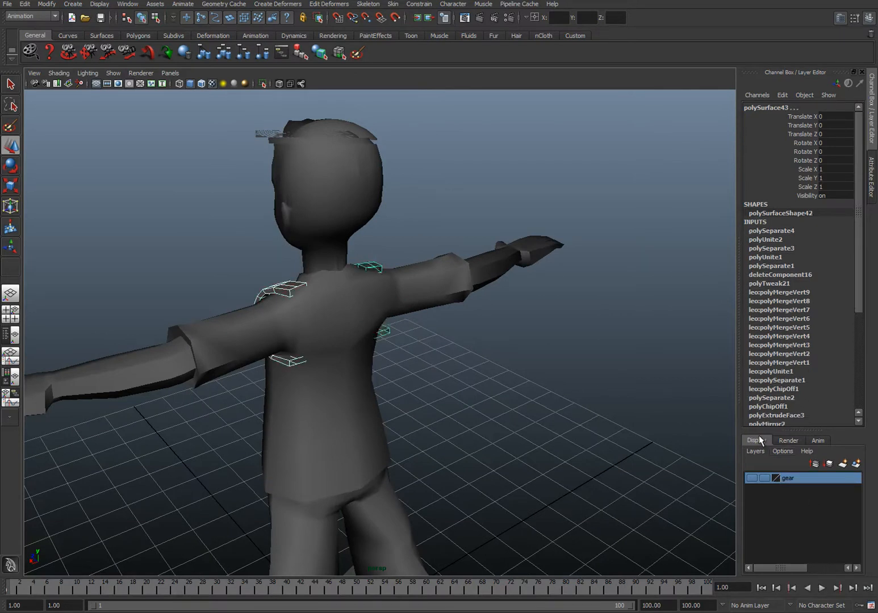
right_click(825, 478)
click(824, 494)
Create a single joint beside the head in the front view, at about X 1.184, Y 9.861
alt+drag(472, 414, 421, 348)
key(space)
drag(391, 269, 390, 288)
alt+middle_drag(381, 254, 369, 237)
scroll(364, 328, up, 9)
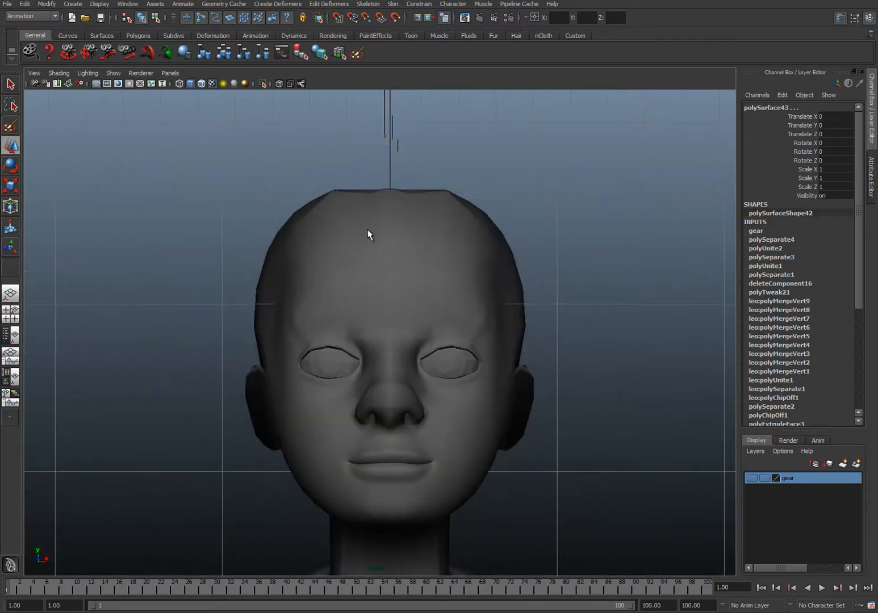
click(370, 5)
click(379, 20)
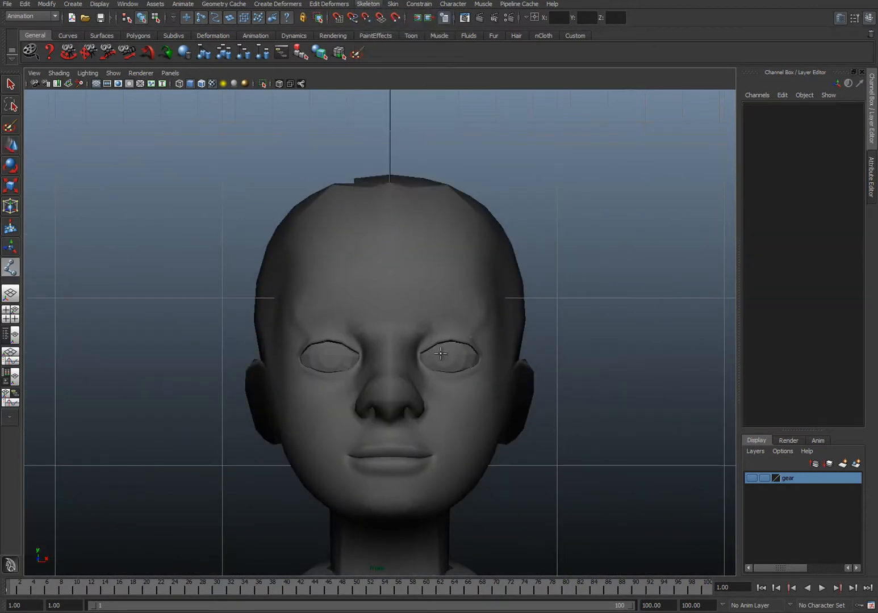
click(587, 323)
alt+middle_drag(397, 341, 336, 319)
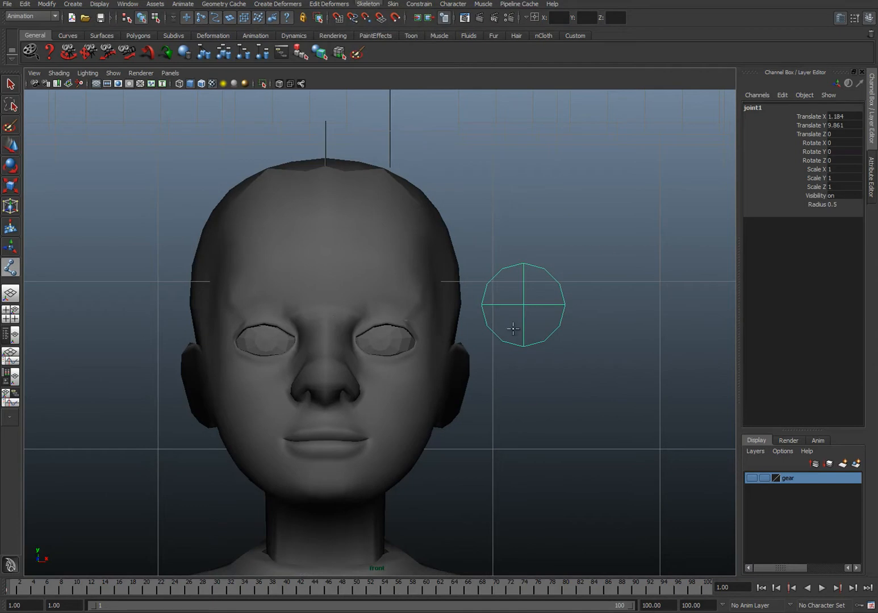
Set the joint's radius to 0.2 and display the wireframe over the shaded model
key(w)
click(851, 206)
text(0.2)
key(Return)
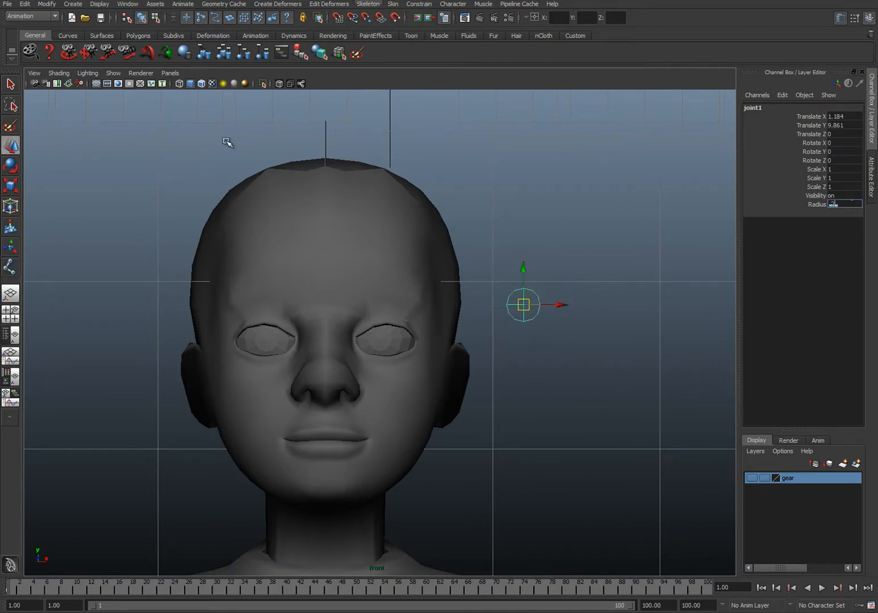
alt+middle_drag(292, 278, 307, 264)
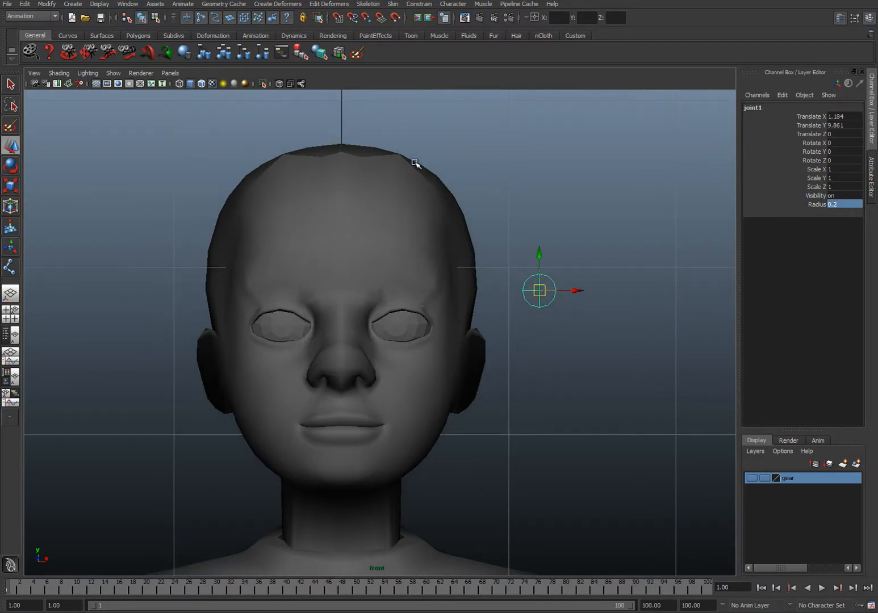
click(200, 83)
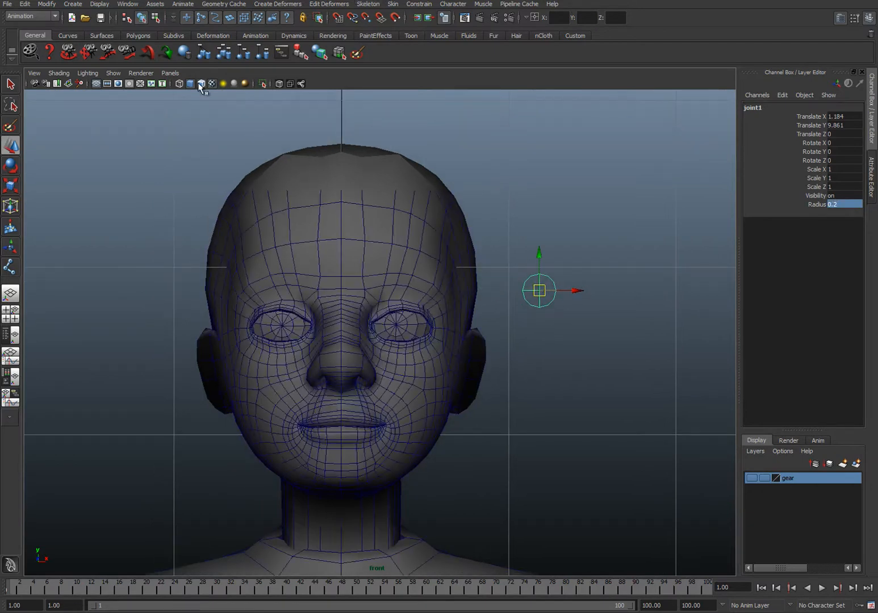
scroll(514, 310, up, 3)
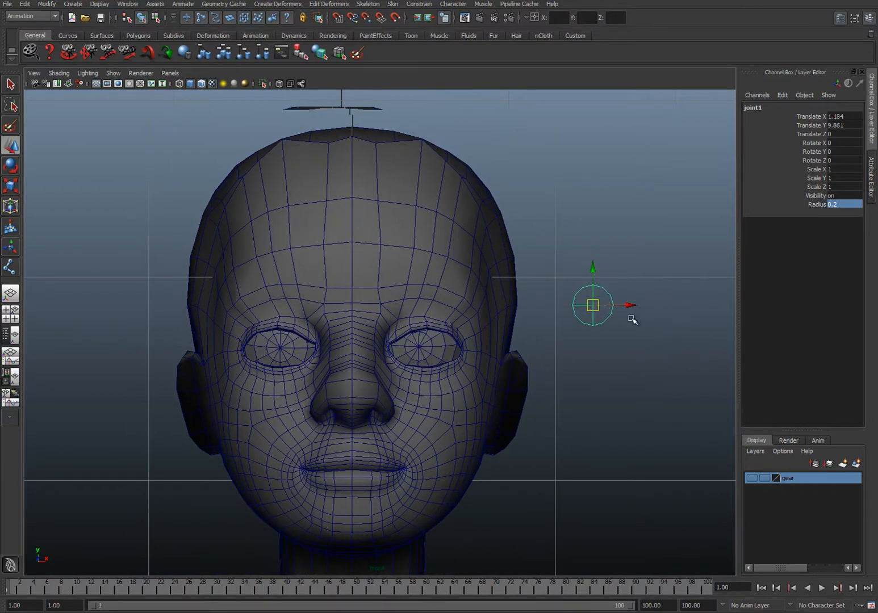
Move the original joint higher beside the head and snap duplicates of it to both inner brows, at X 0.14 and -0.14
drag(593, 306, 648, 216)
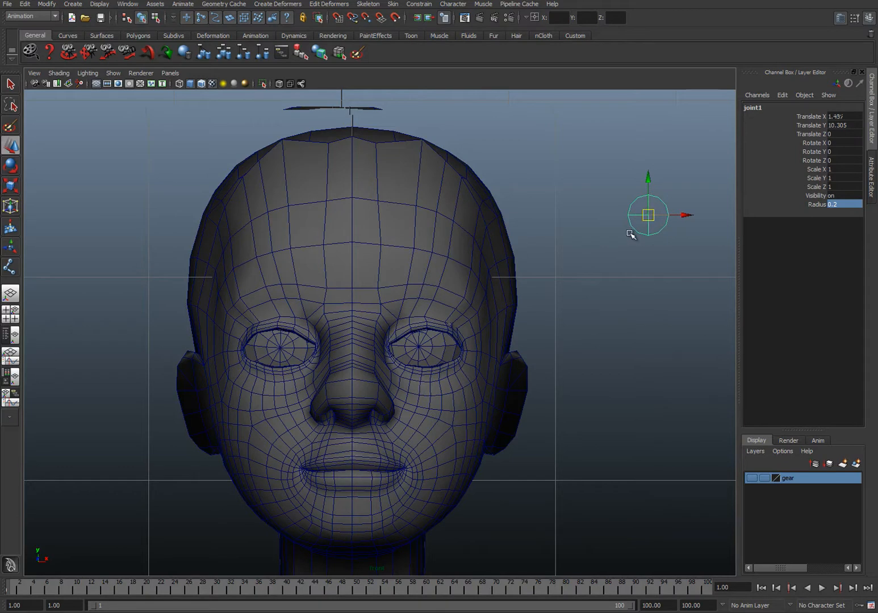
drag(647, 217, 383, 305)
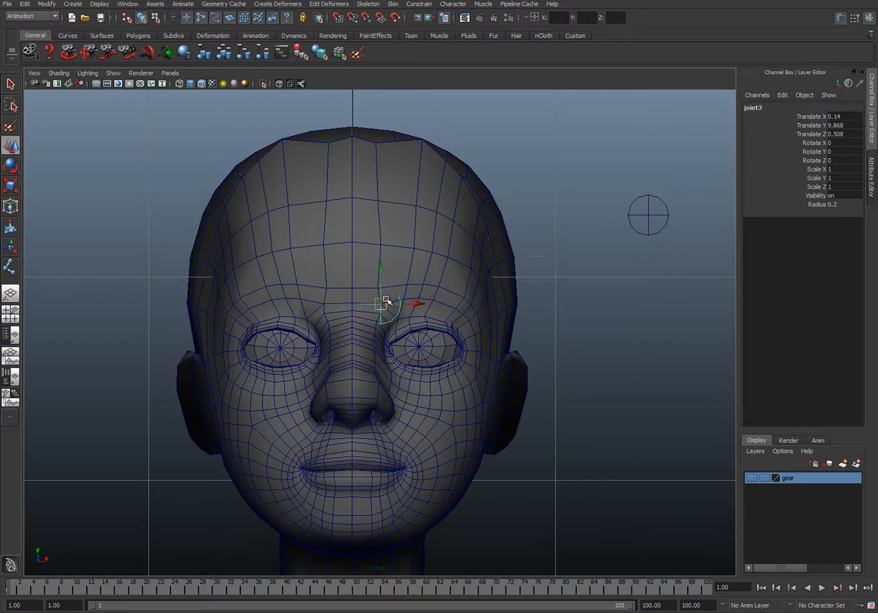
key(v)
drag(385, 301, 323, 307)
scroll(453, 309, up, 2)
Duplicate the inner brow joint at X 0.14 and snap the copy to the middle brow at X 0.349, Y 9.966, Z 0.499
click(390, 301)
click(398, 298)
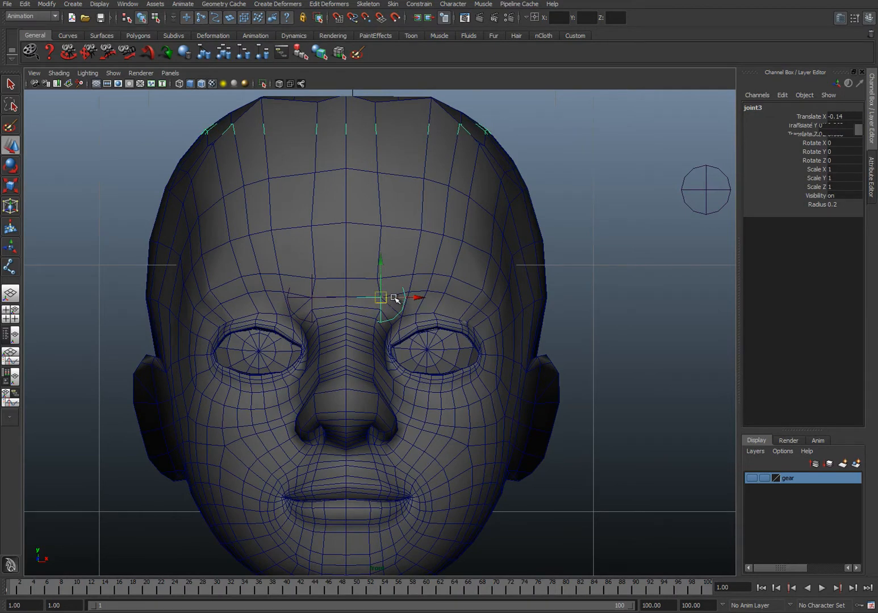
key(v)
drag(382, 299, 483, 293)
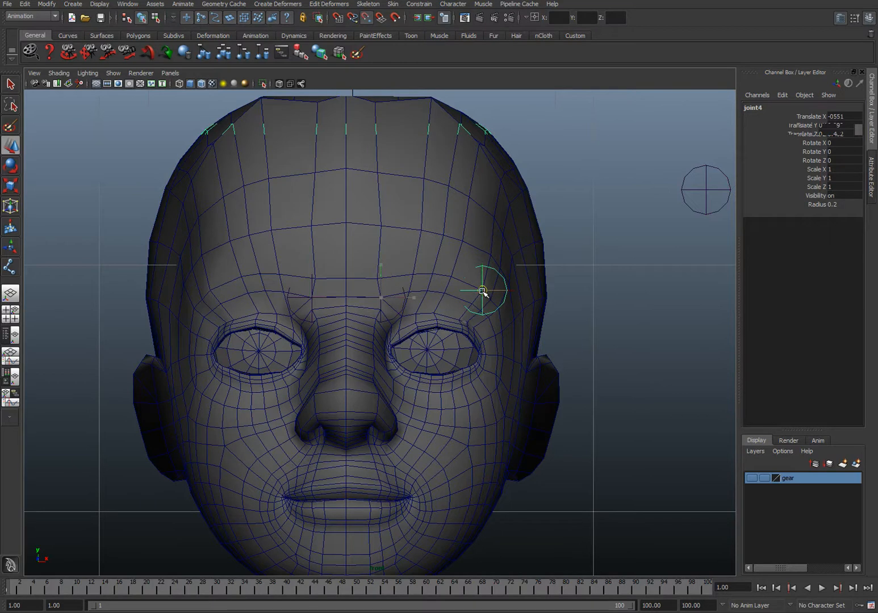
drag(479, 291, 433, 274)
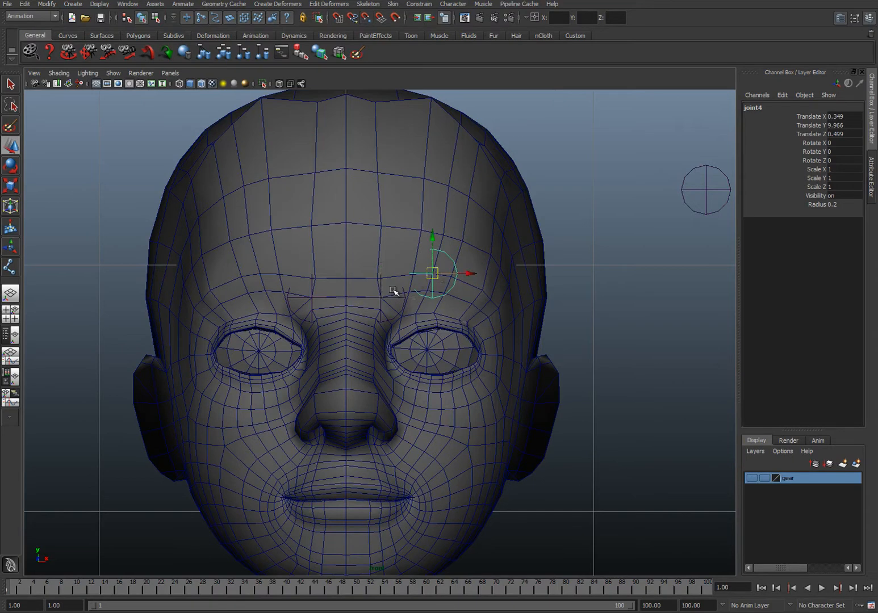
Duplicate the middle brow joint and snap the copy to the outer brow at X 0.617, Y 9.825, Z 0.307
key(ctrl+d)
drag(433, 273, 500, 308)
alt+middle_drag(483, 324, 468, 296)
scroll(462, 297, up, 1)
scroll(471, 303, up, 2)
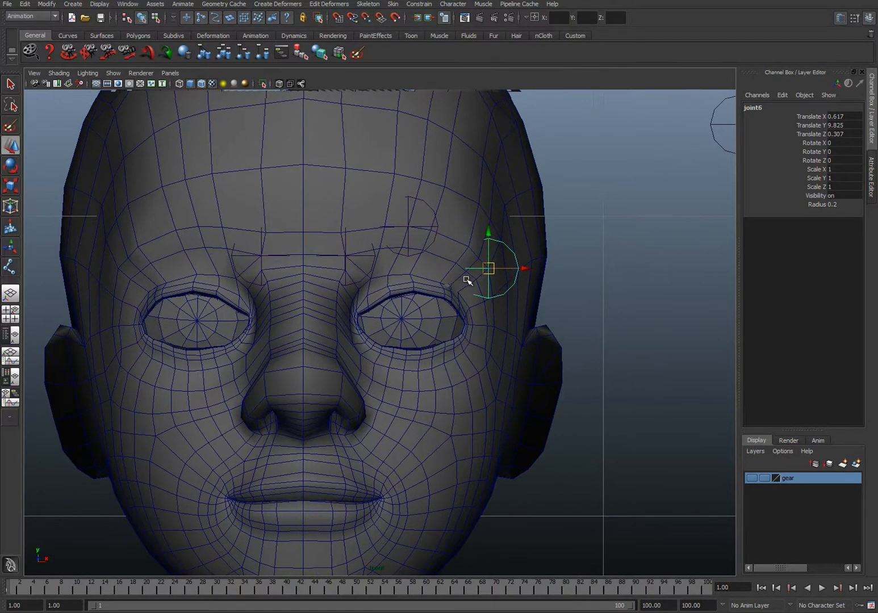
Snap joint duplicates to the upper eyelid at X 0.367, Y 9.751, Z 0.469 and the lower eyelid at X 0.391, Y 9.553, Z 0.443
drag(487, 269, 414, 291)
scroll(445, 304, up, 6)
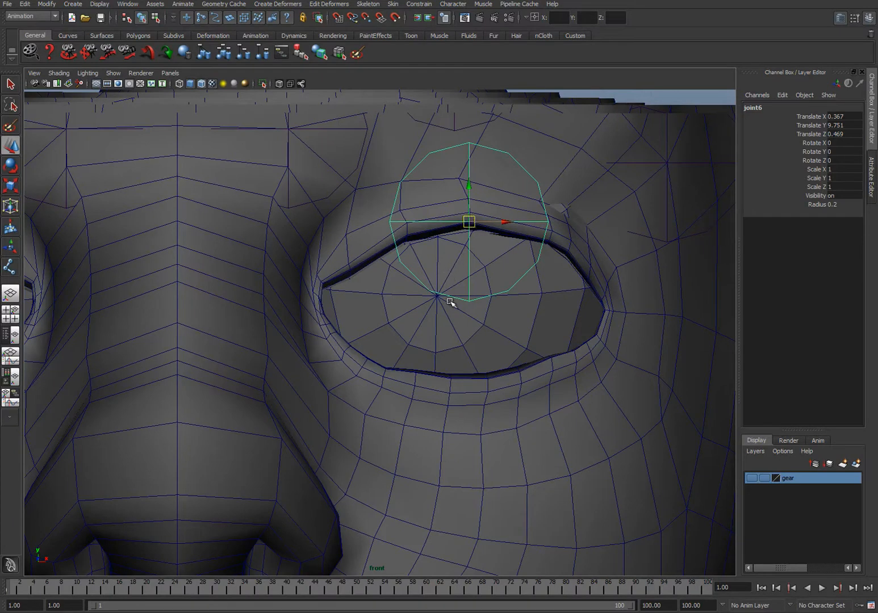
alt+middle_drag(442, 309, 432, 303)
key(ctrl+d)
key(v)
drag(462, 216, 478, 375)
click(478, 375)
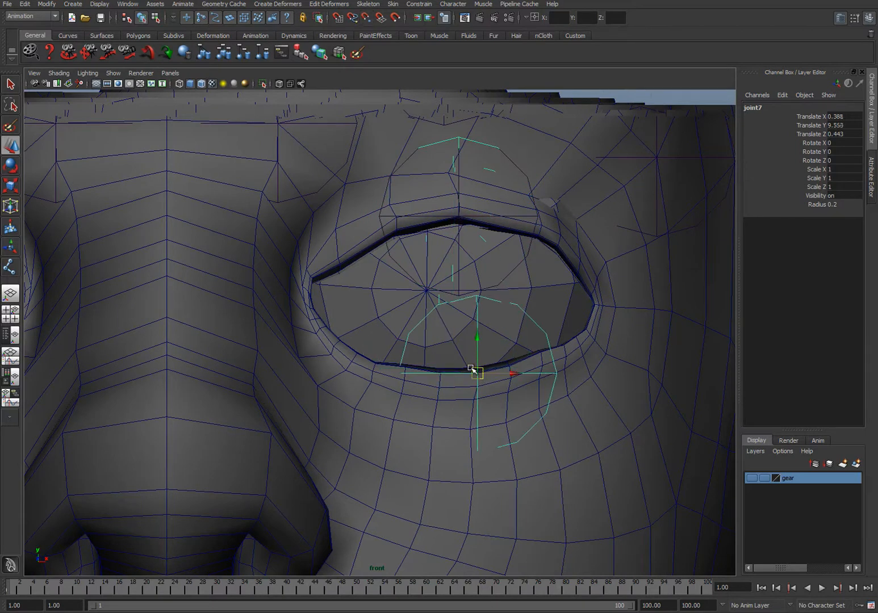
Snap a duplicate joint to the middle of the nose at X 0, Y 9.407, Z 0.882
scroll(466, 364, down, 6)
scroll(460, 363, up, 3)
scroll(460, 363, up, 1)
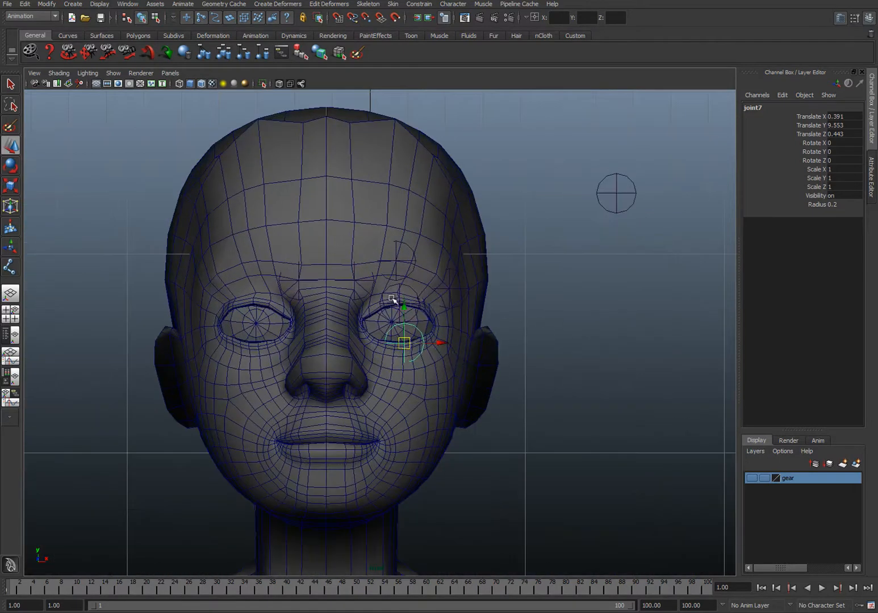
alt+middle_drag(405, 343, 429, 303)
scroll(426, 321, up, 1)
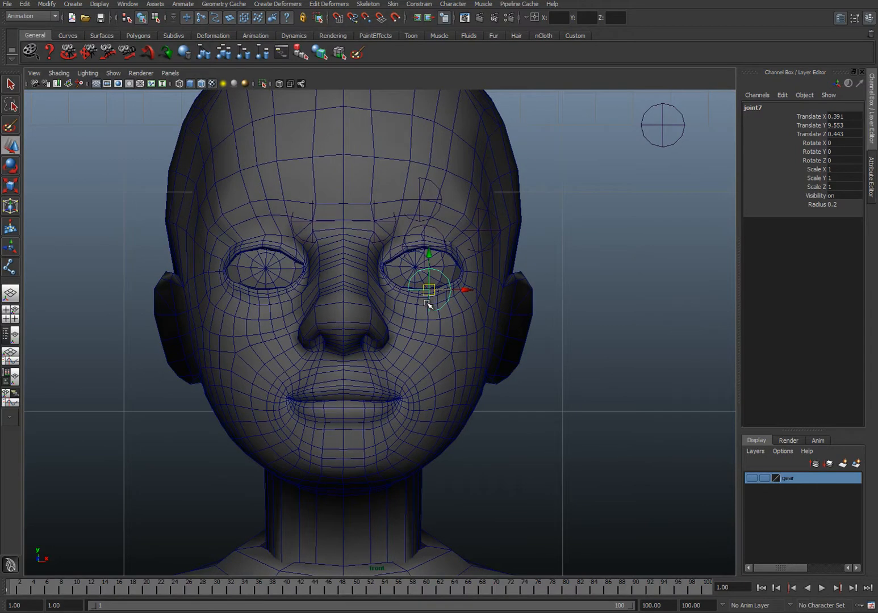
mouse_move(343, 320)
mouse_down()
mouse_move(345, 302)
mouse_move(341, 320)
mouse_up()
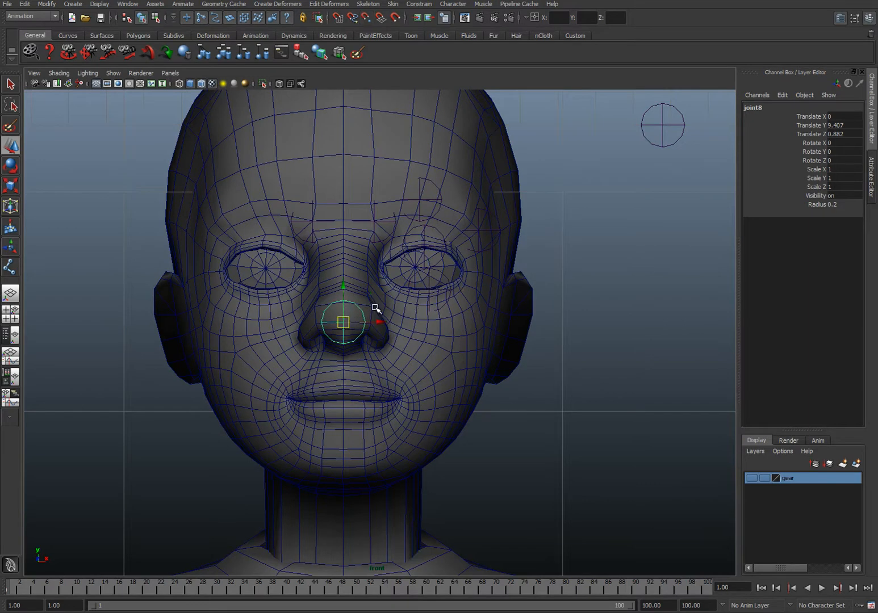
Try to snap a duplicate of the nose joint to the cheek below the same eye, and undo the move
alt+middle_drag(409, 308, 385, 290)
key(ctrl+d)
key(v)
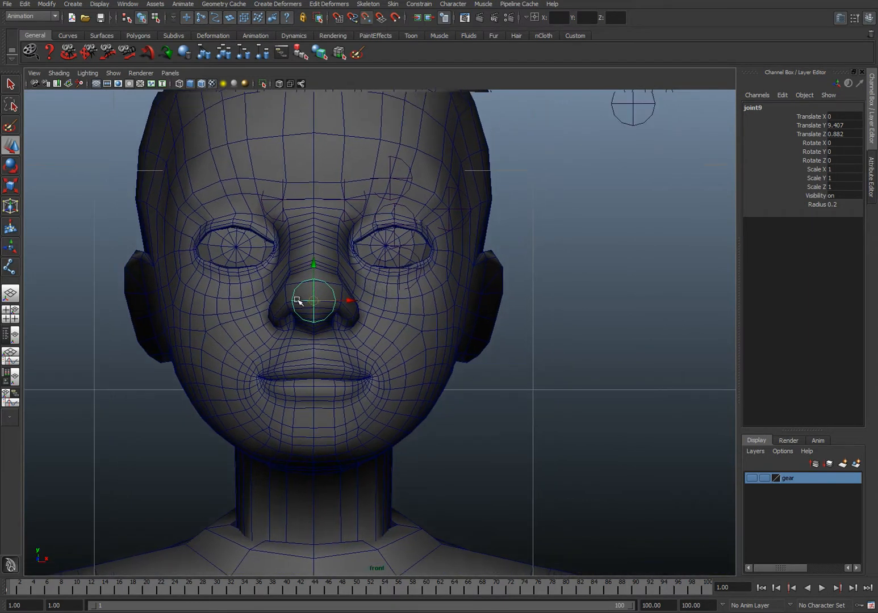
drag(345, 307, 416, 324)
key(v)
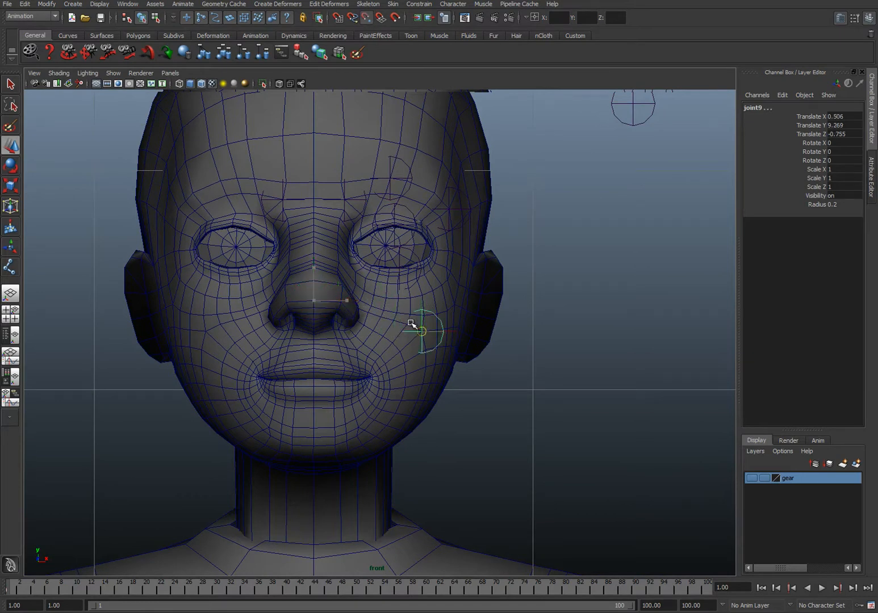
key(ctrl+z)
Duplicate the nose joint again and snap the copy to a cheek vertex on the front of the face
key(ctrl+d)
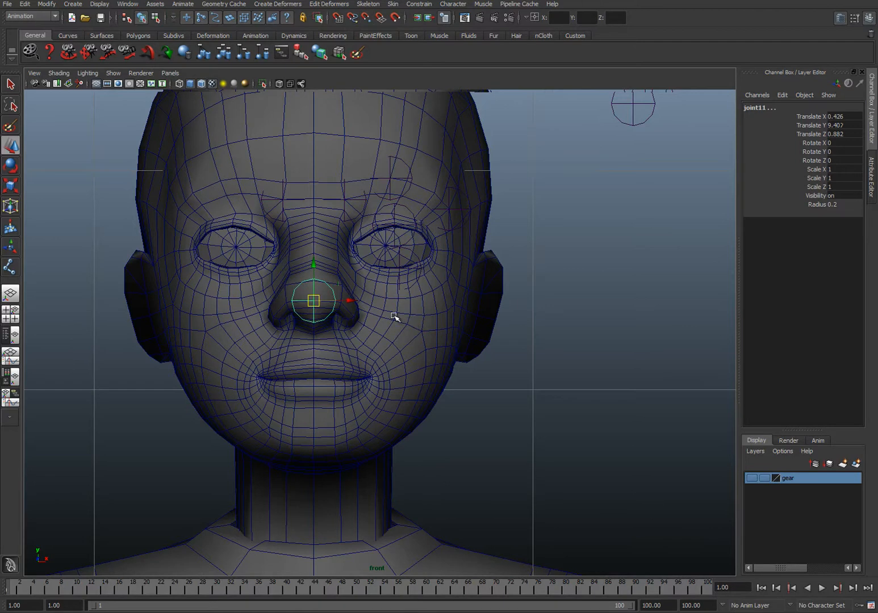
key(v)
drag(323, 307, 430, 342)
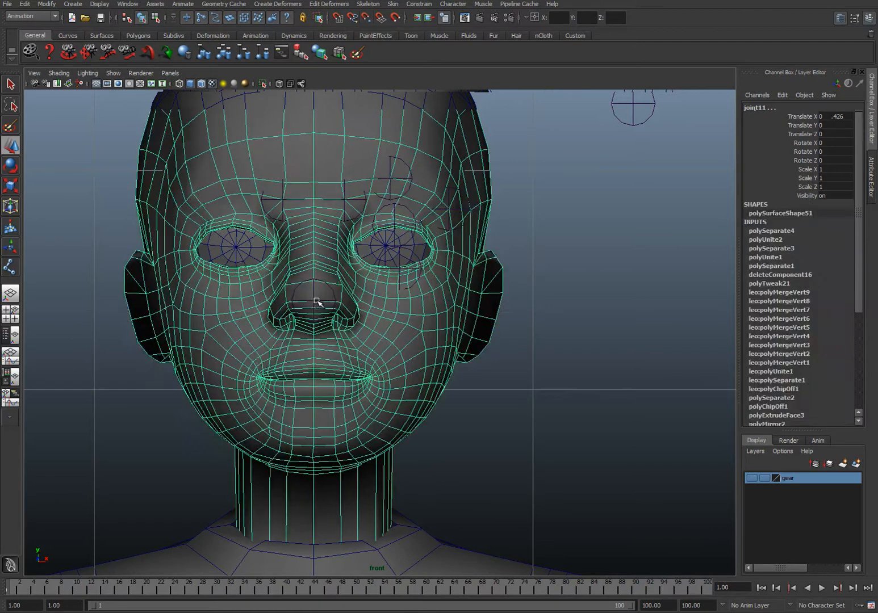
Snap a duplicate joint to the corner of the mouth at X 0.266, Y 9.066, Z 0.605
click(315, 309)
key(v)
drag(316, 302, 372, 375)
key(v)
scroll(372, 375, up, 10)
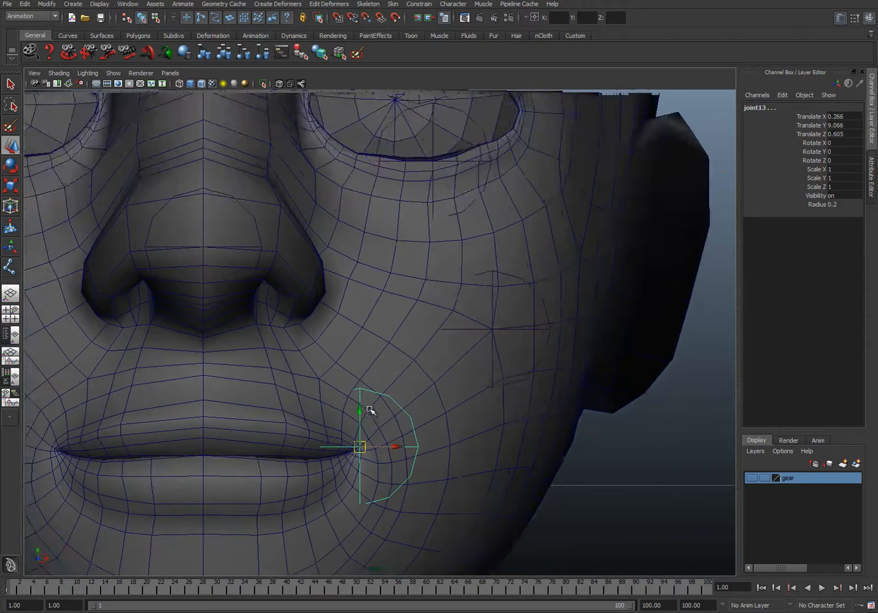
Delete the single inner brow joint on the opposite side of the face from the other joints
scroll(421, 379, down, 12)
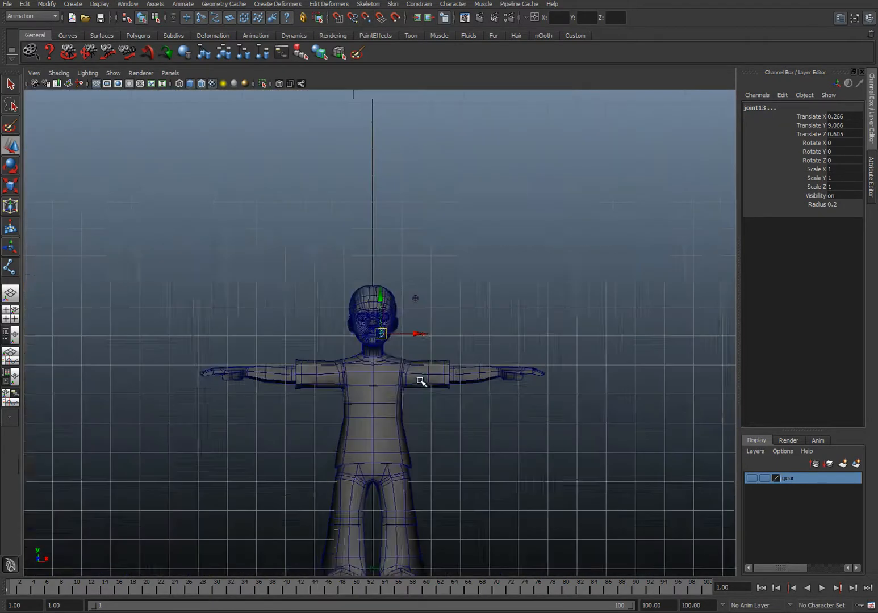
scroll(421, 379, up, 5)
scroll(422, 378, up, 2)
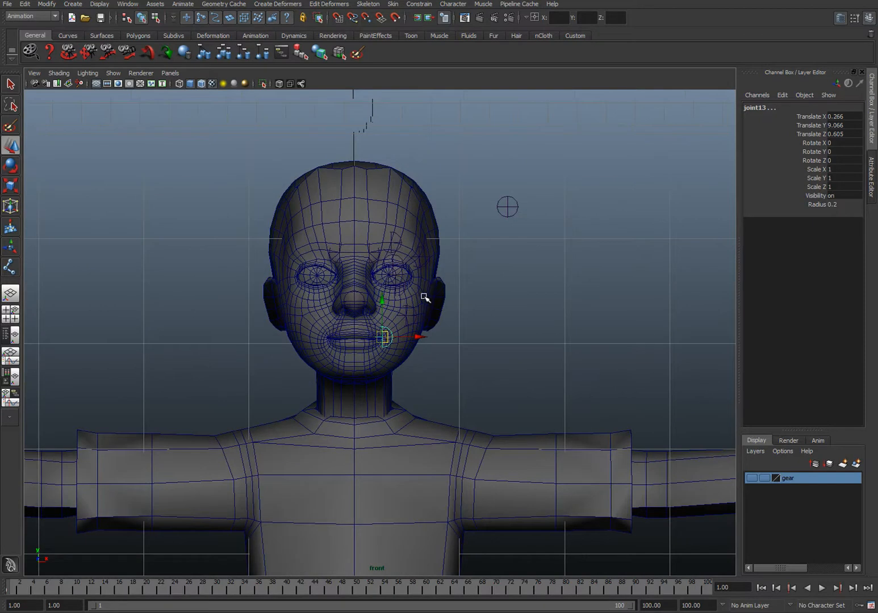
scroll(426, 298, up, 3)
drag(474, 137, 351, 424)
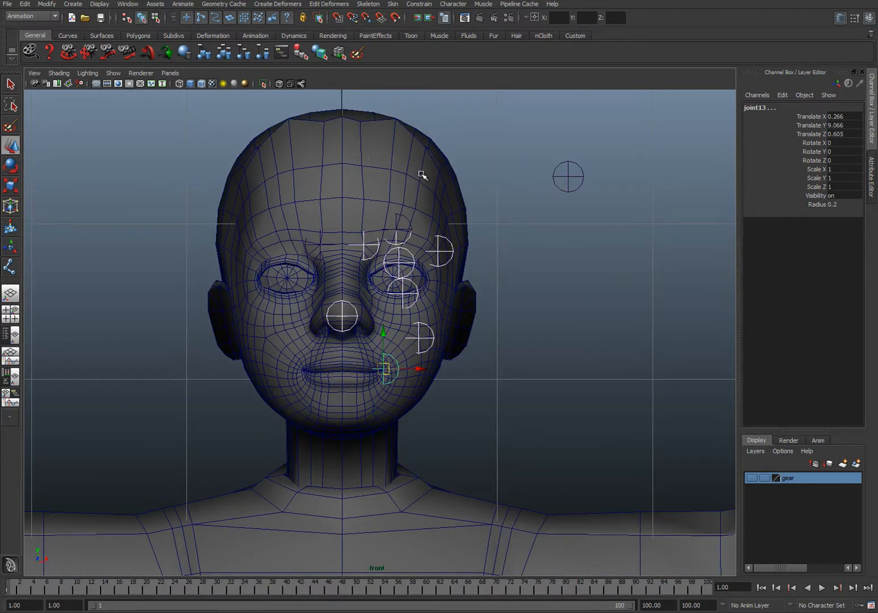
scroll(402, 285, up, 2)
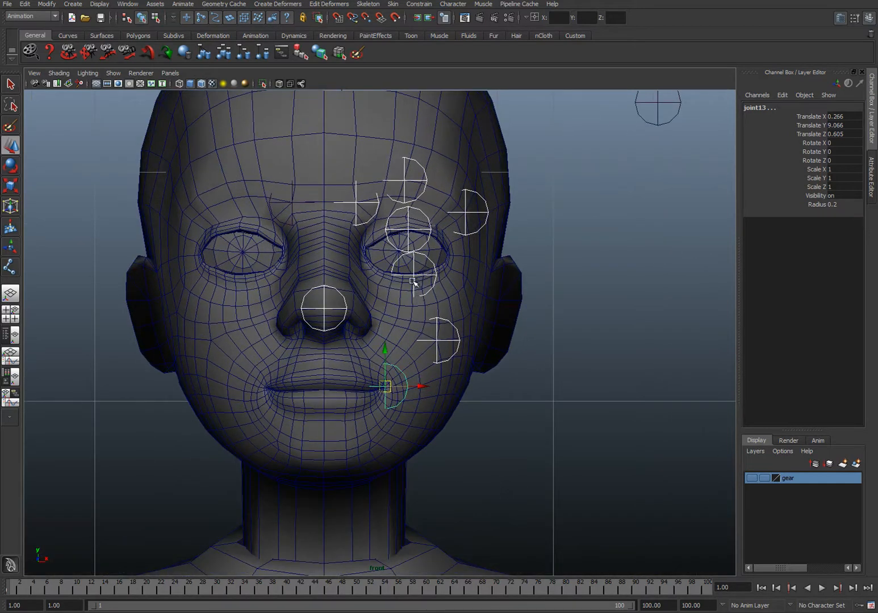
alt+middle_drag(404, 277, 401, 298)
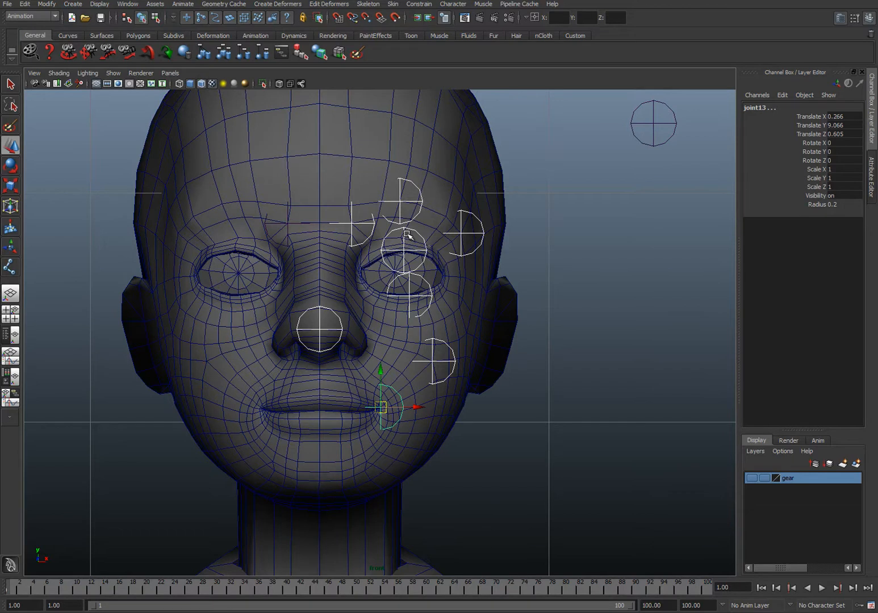
click(268, 231)
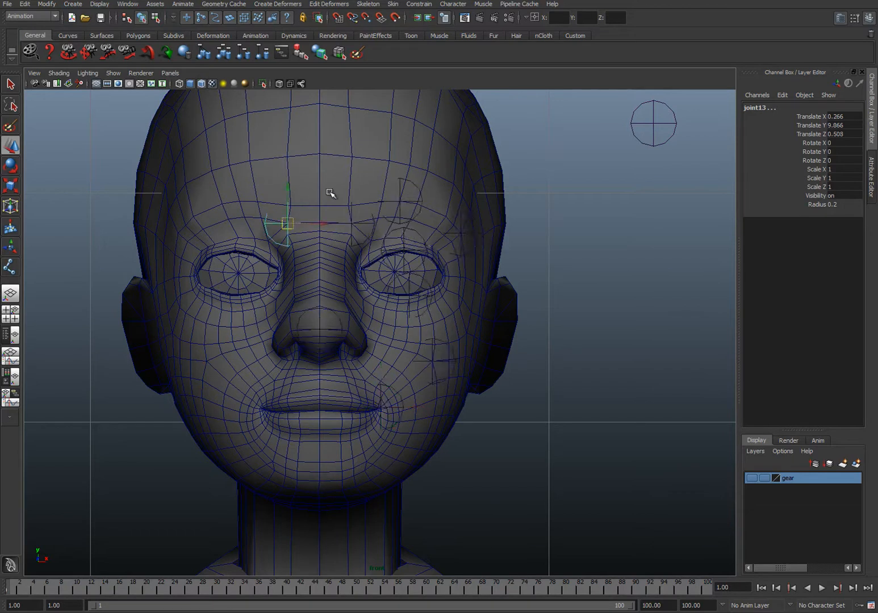
key(Delete)
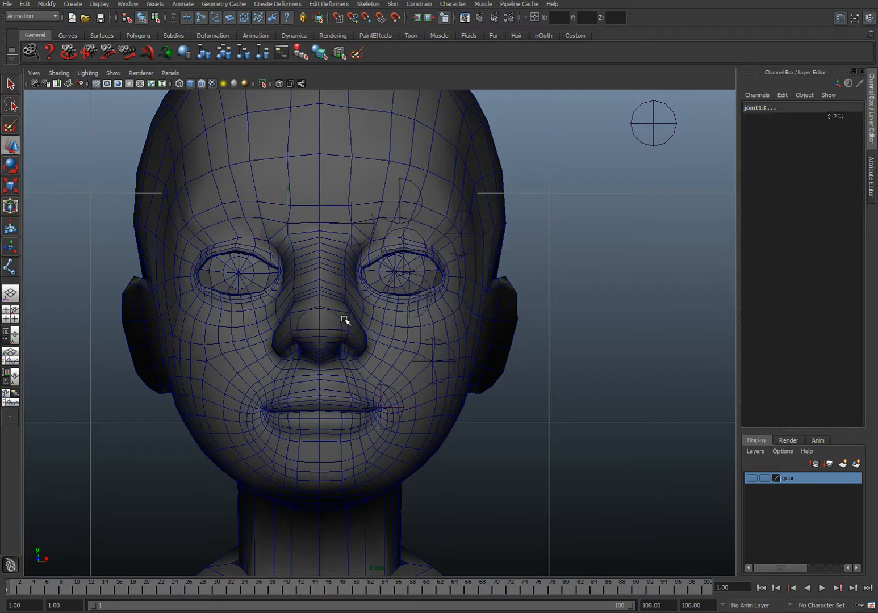
Group the brow, eyelid, cheek and mouth corner joints on one side, leaving out the nose joint
drag(316, 143, 526, 510)
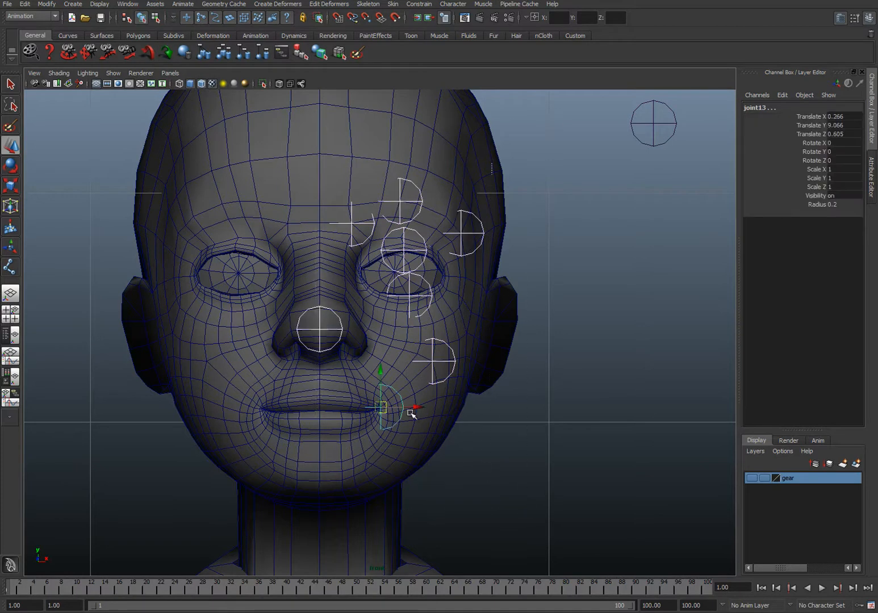
shift+drag(309, 299, 321, 333)
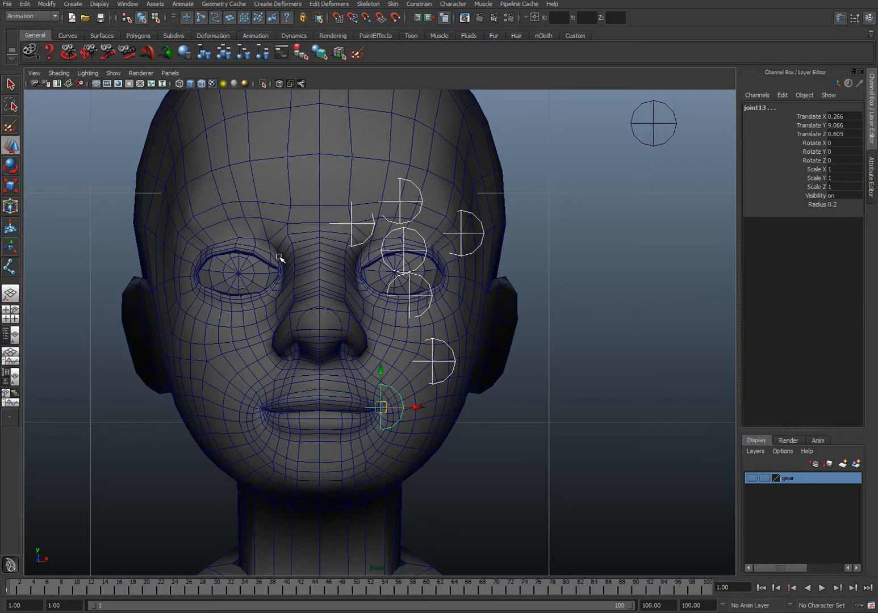
key(Up)
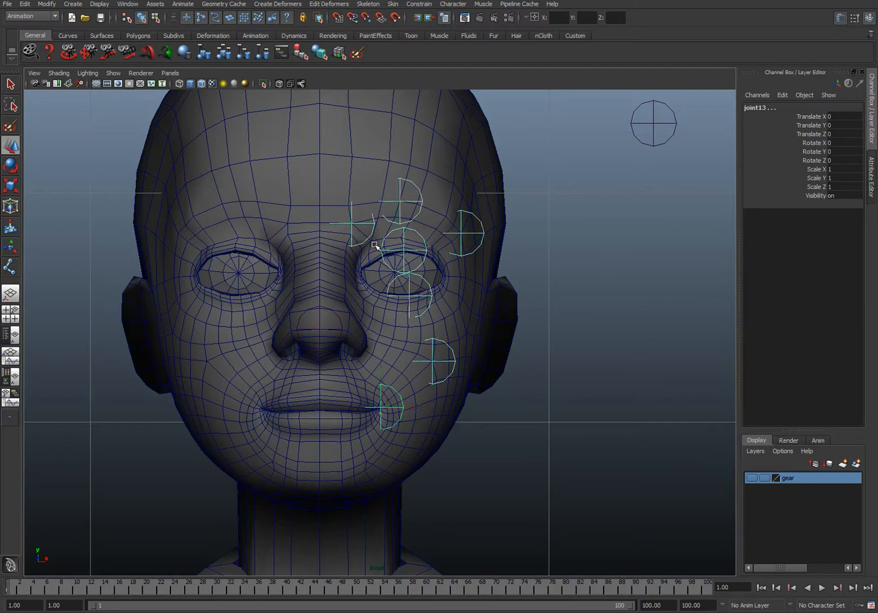
Mirror the joint group to the other side of the face with Duplicate Special, using one copy and a scale X of -1
key(space)
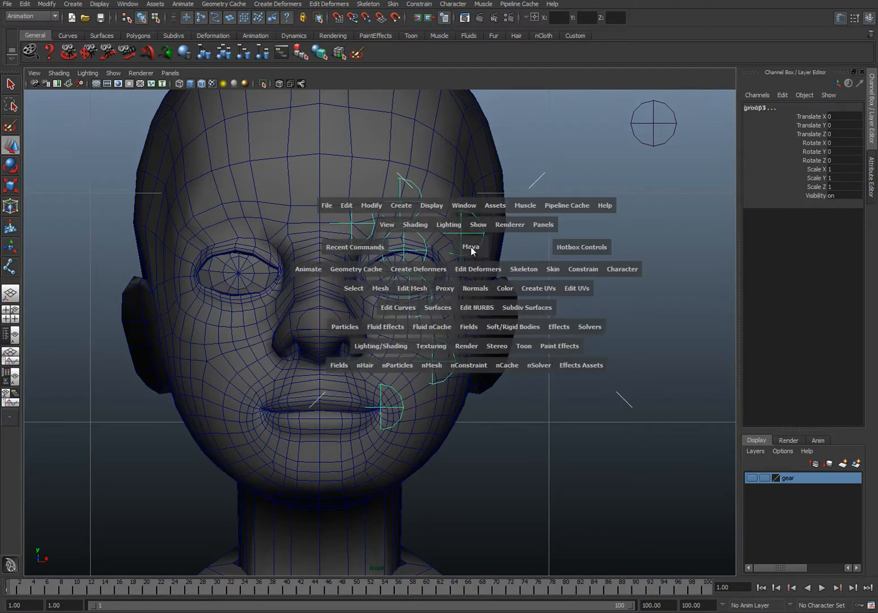
click(345, 208)
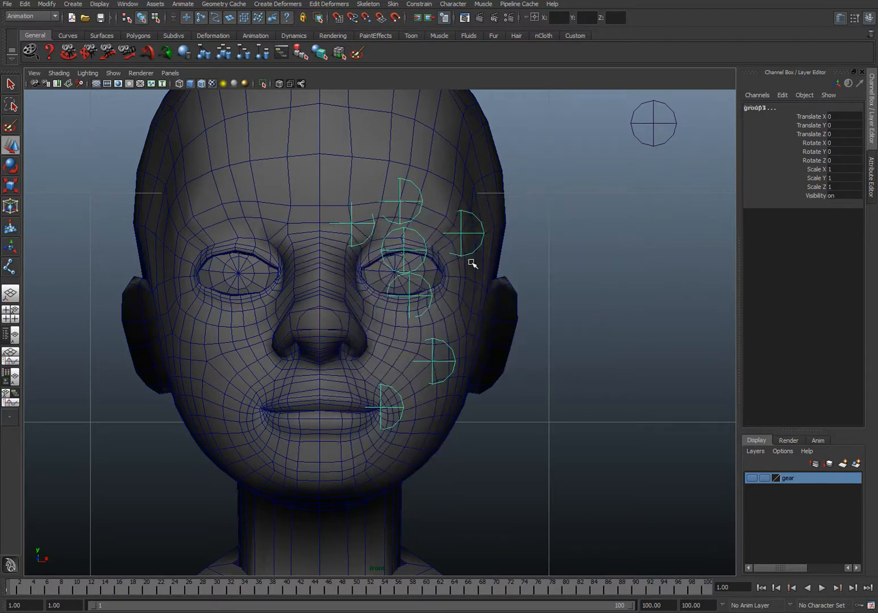
key(space)
click(25, 4)
click(125, 246)
drag(585, 159, 628, 119)
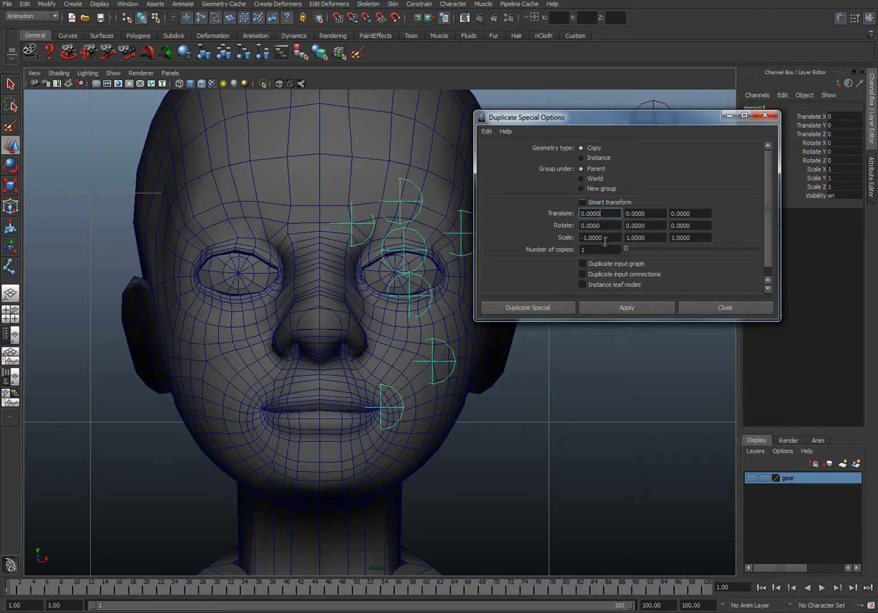
click(635, 308)
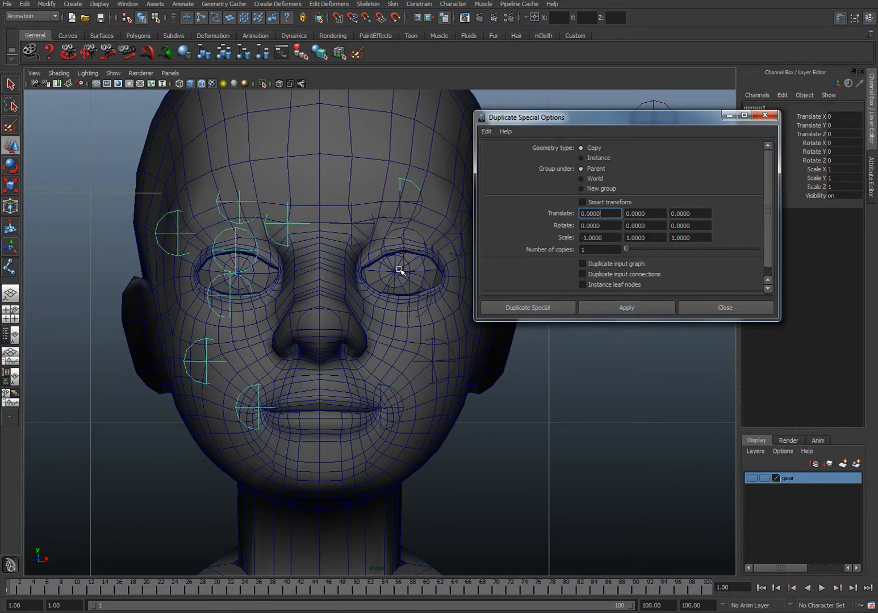
click(744, 306)
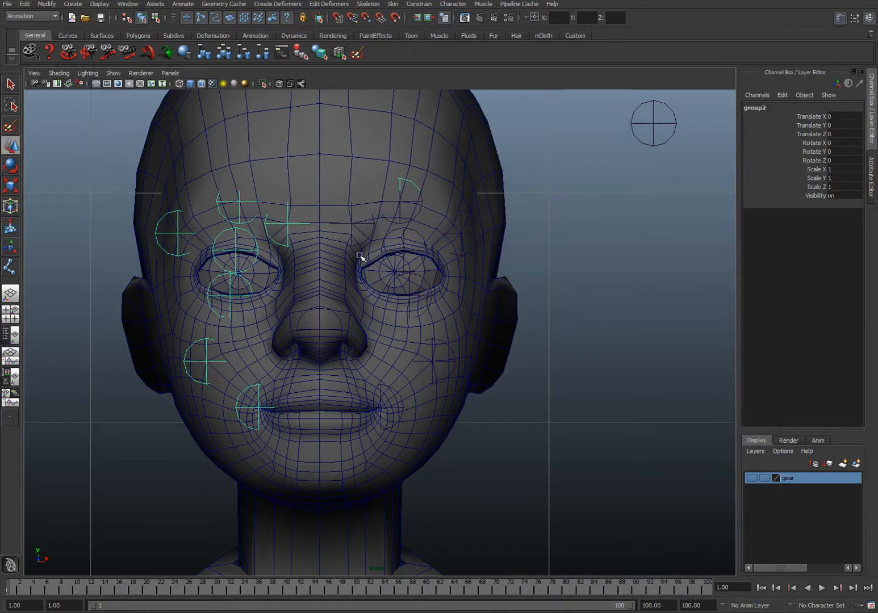
Open the Outliner beside the head and select the mirrored group2
click(128, 4)
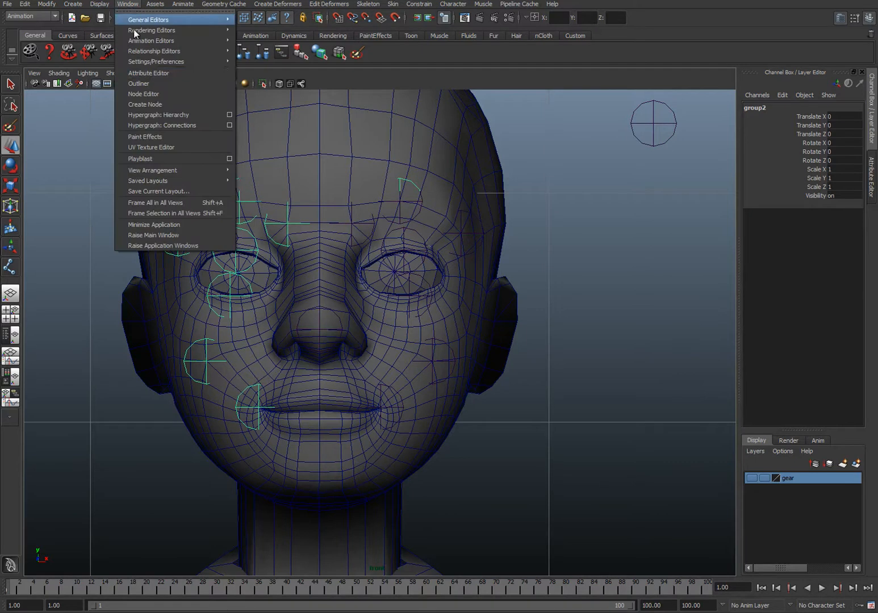
click(151, 84)
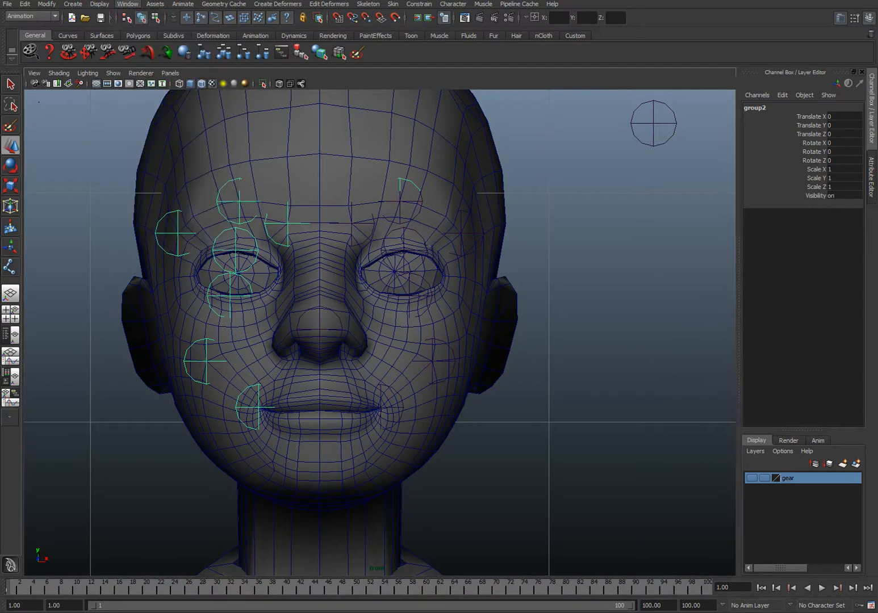
drag(310, 121, 673, 132)
scroll(679, 231, down, 2)
click(682, 326)
click(680, 337)
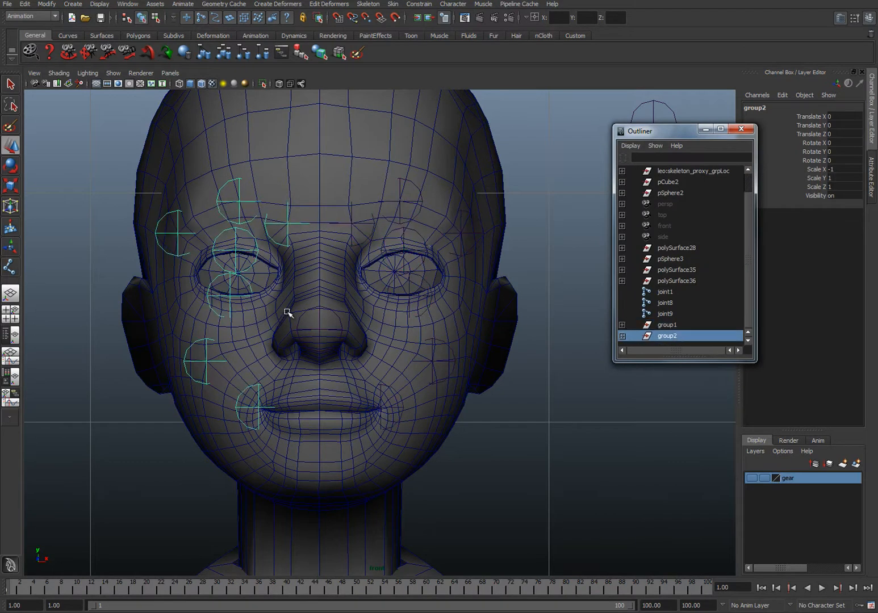
click(238, 249)
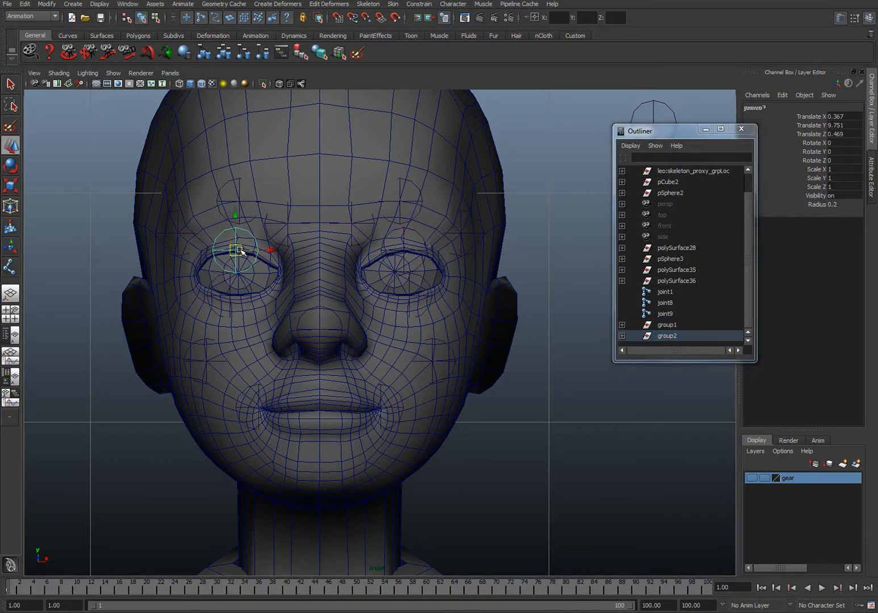
click(682, 337)
Move all joints from joint2 to joint13 out of group2 and delete the empty group
click(623, 336)
click(682, 250)
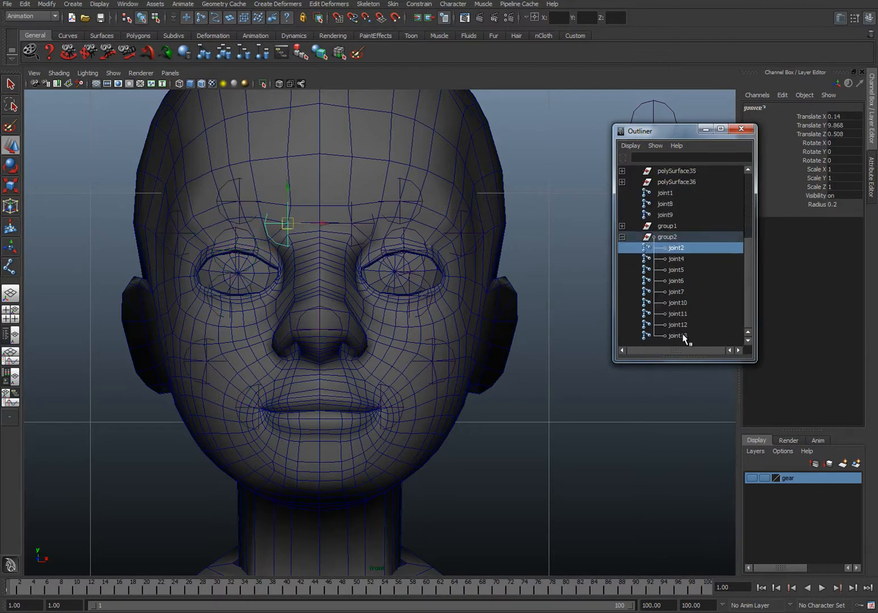
shift+click(680, 336)
middle_drag(676, 250, 673, 230)
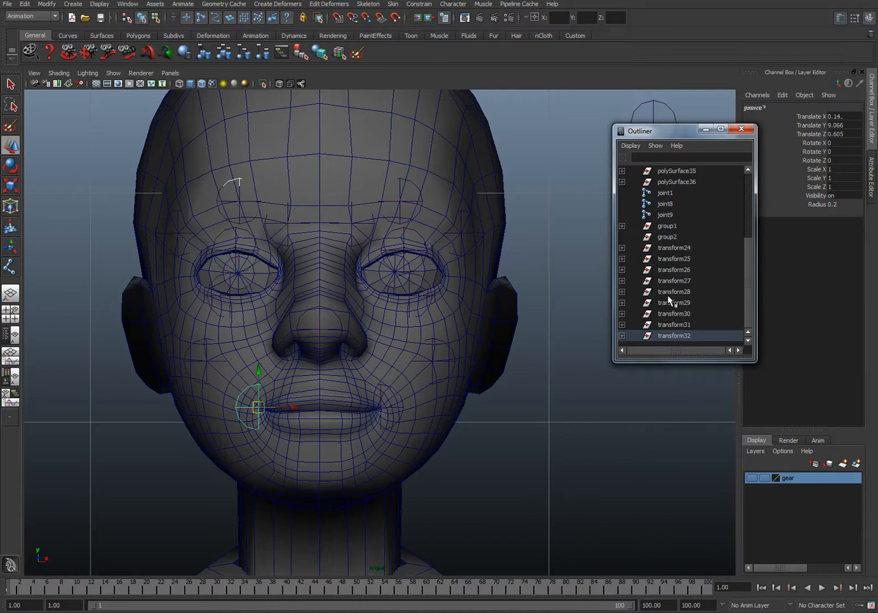
click(670, 238)
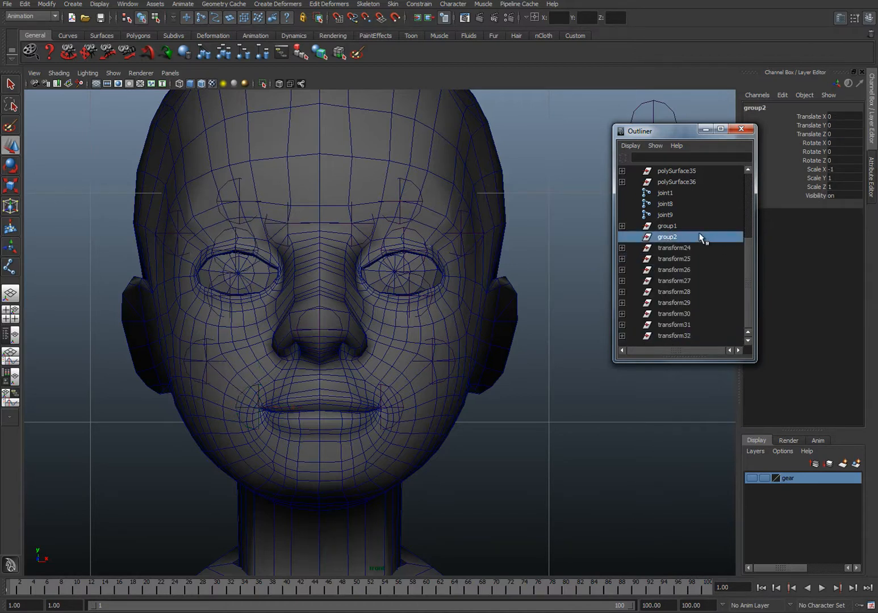
key(Delete)
Move all joints from joint2 to joint13 out of group1 and delete the empty group
click(673, 236)
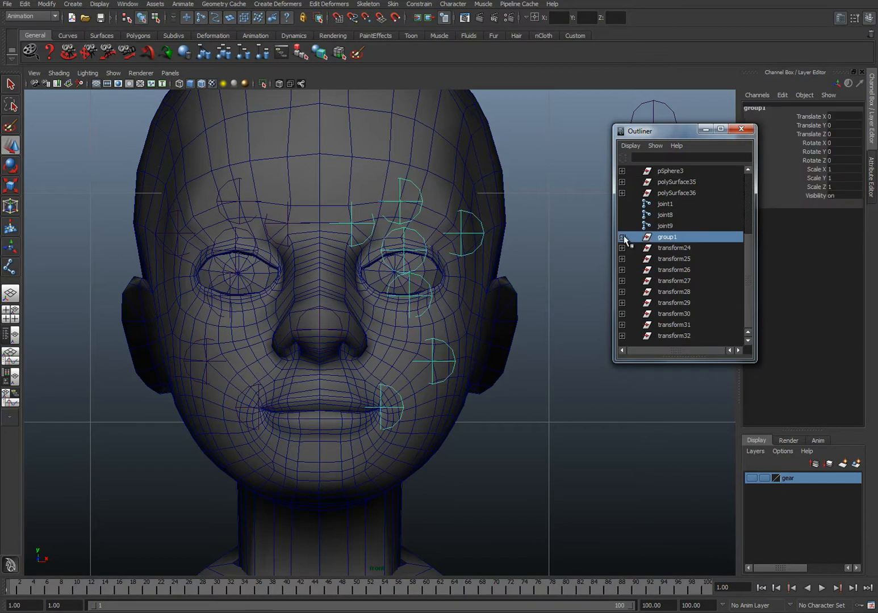
click(623, 237)
click(674, 248)
shift+click(681, 336)
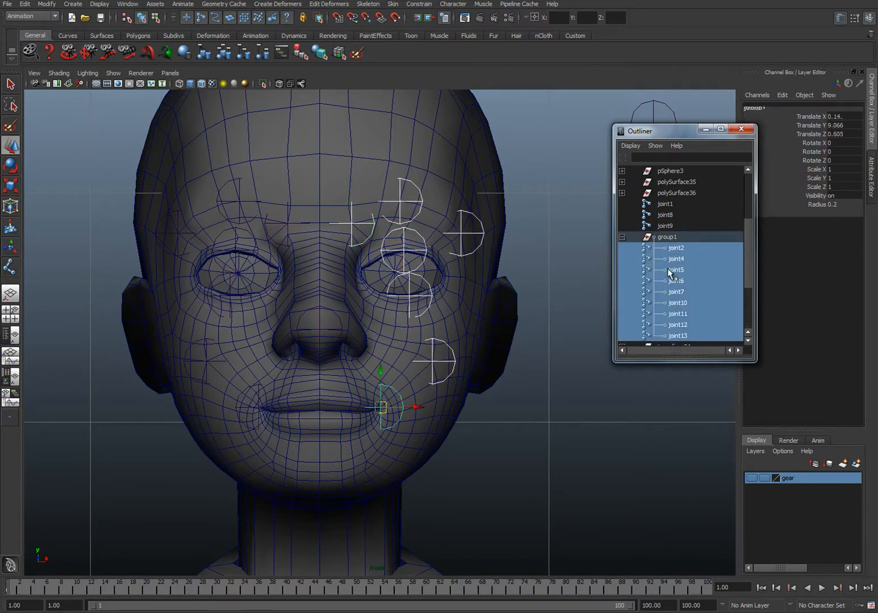
middle_drag(674, 250, 674, 230)
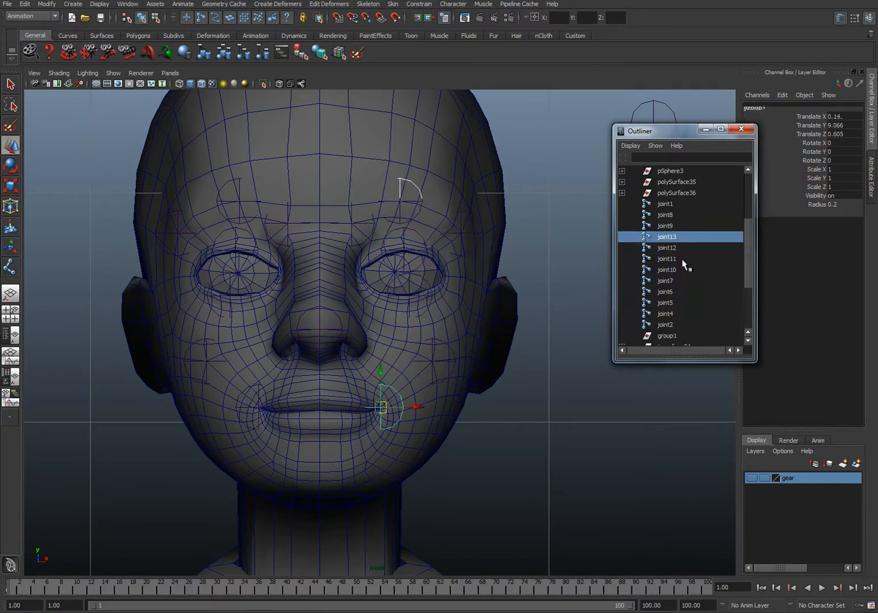
scroll(685, 273, down, 3)
click(676, 240)
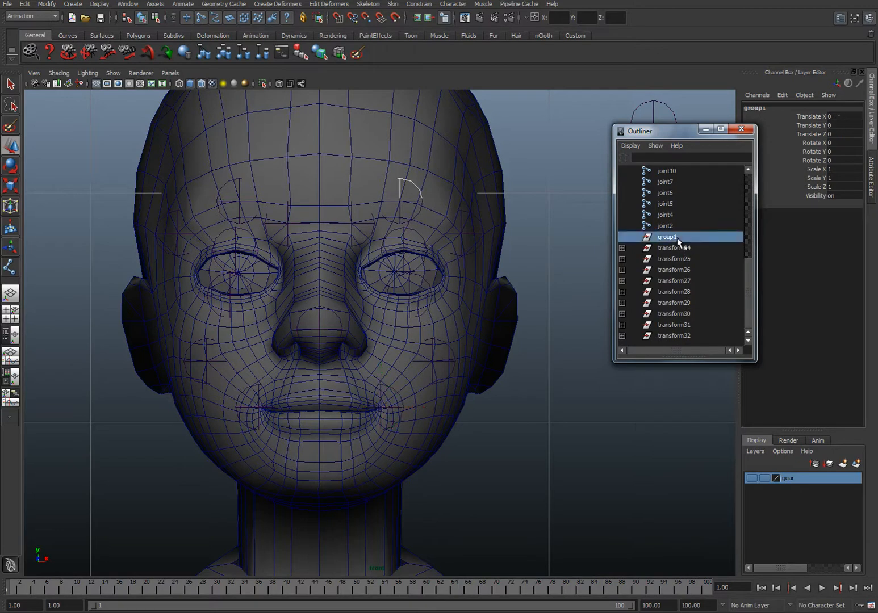
key(Delete)
Try to move the mirrored joint2 out of transform24, undo the move and clear the selection
click(680, 250)
shift+click(676, 335)
click(622, 249)
click(673, 259)
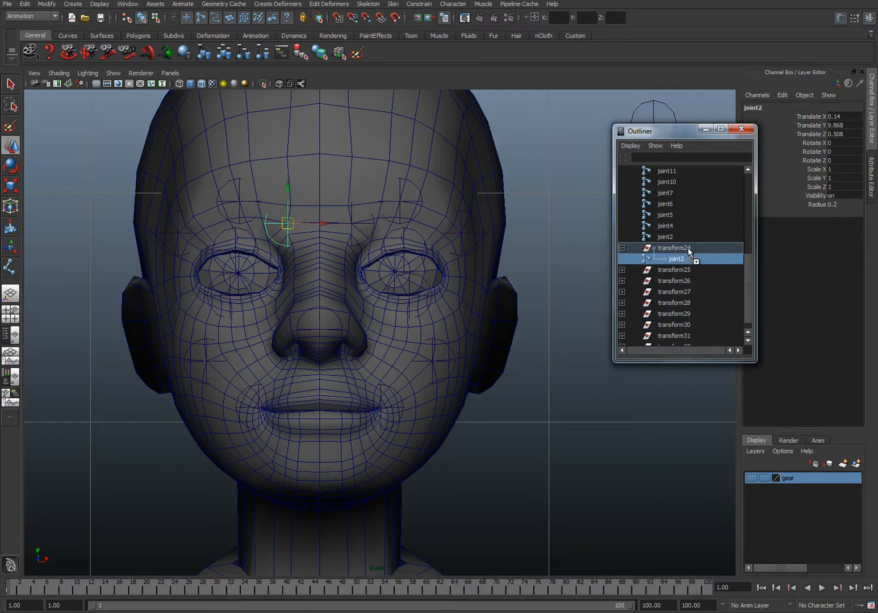
middle_drag(691, 246, 690, 248)
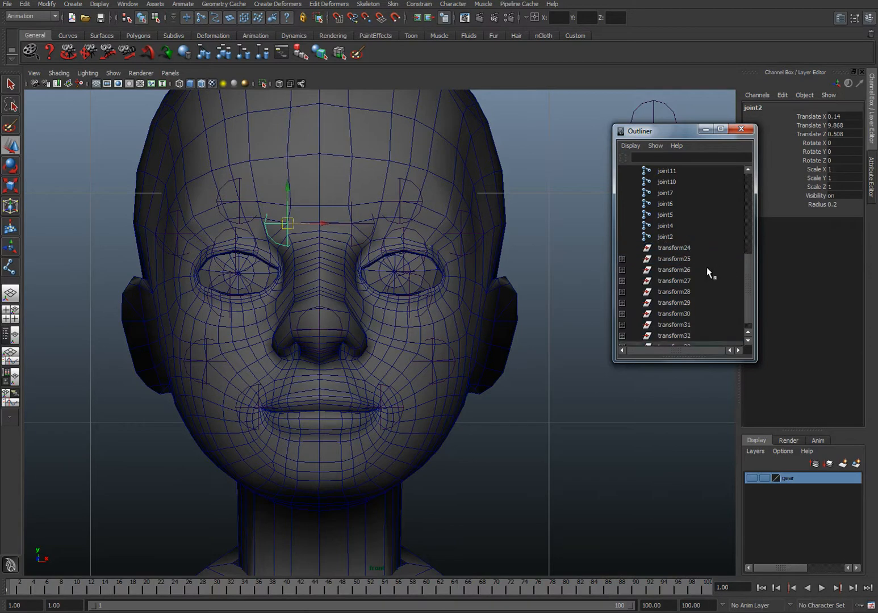
scroll(717, 296, down, 1)
key(ctrl+z)
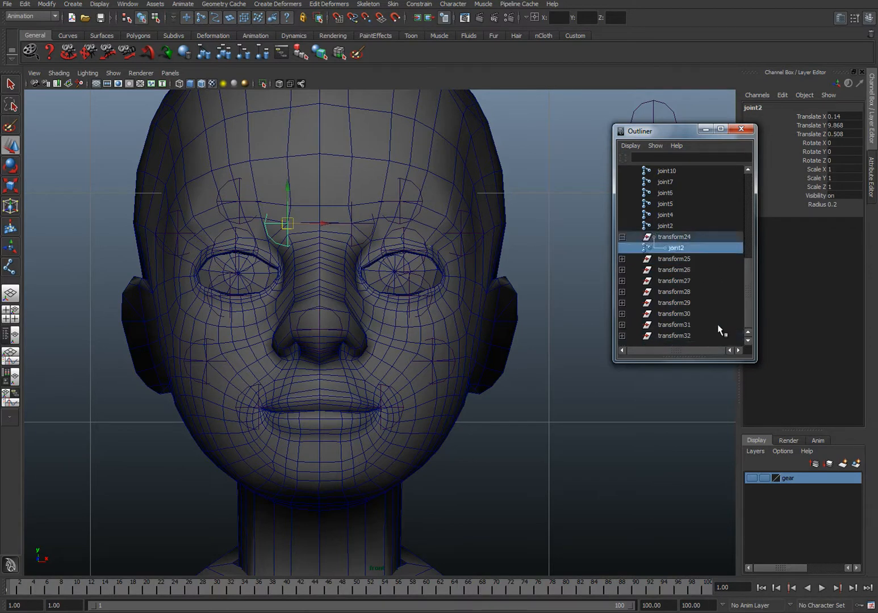
click(679, 236)
click(622, 237)
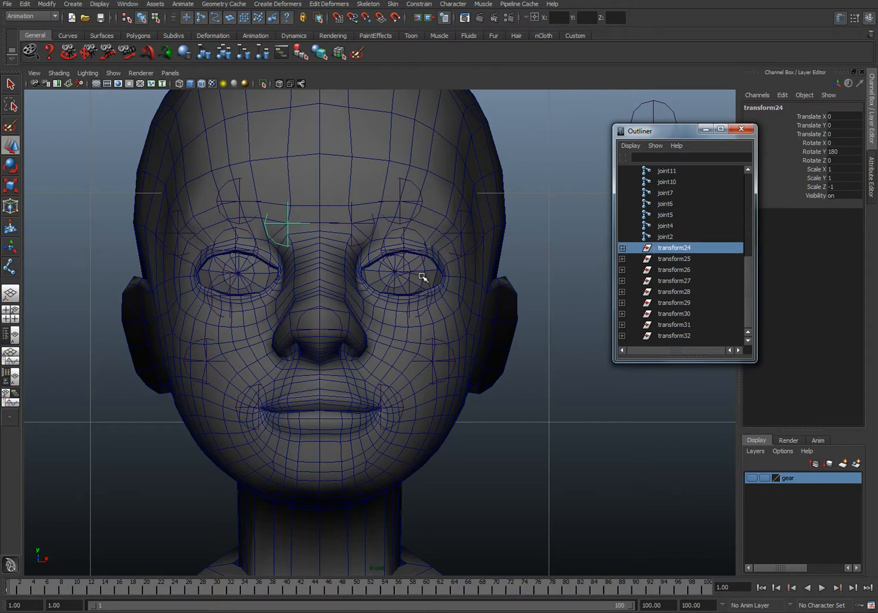
click(553, 263)
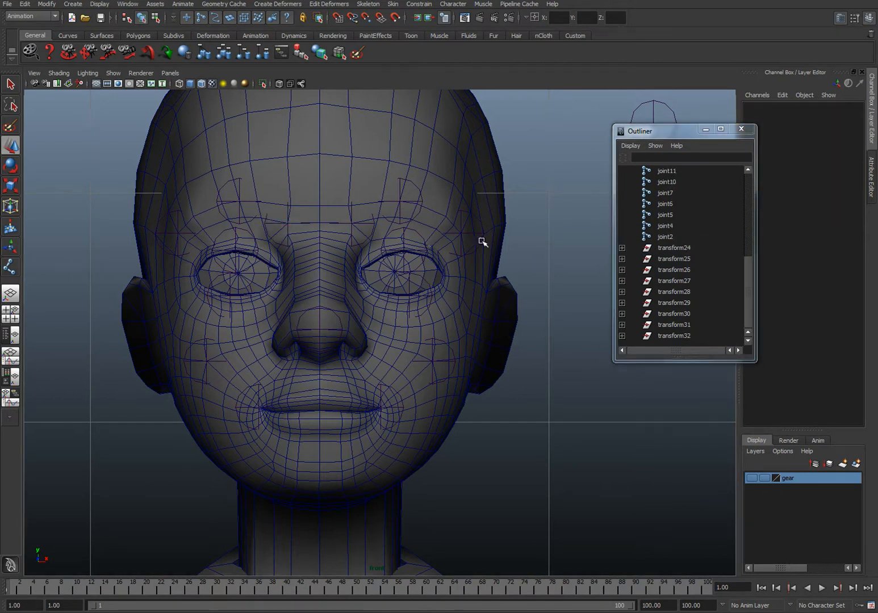
Select the head mesh and examine the joint placement on both sides of the face in the front view
click(446, 333)
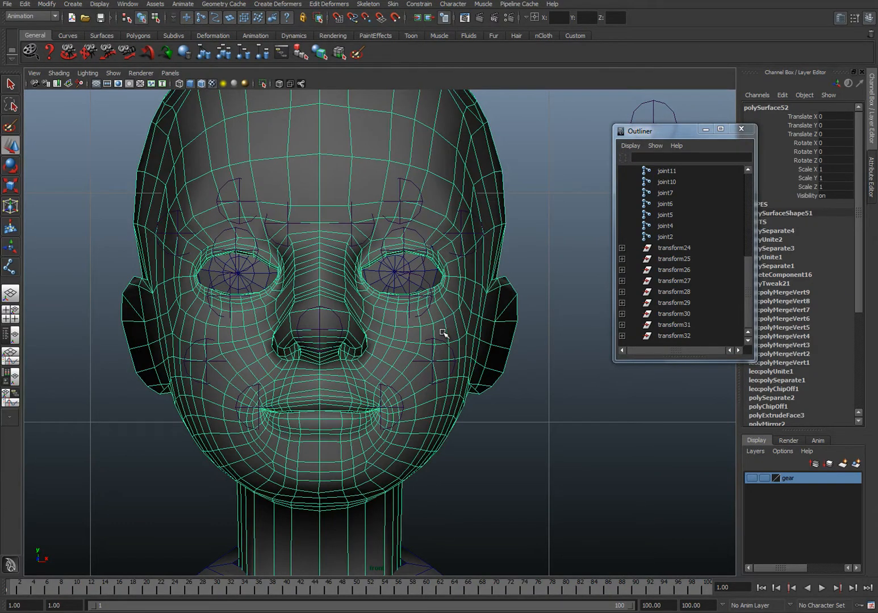
scroll(417, 323, down, 6)
scroll(405, 328, up, 3)
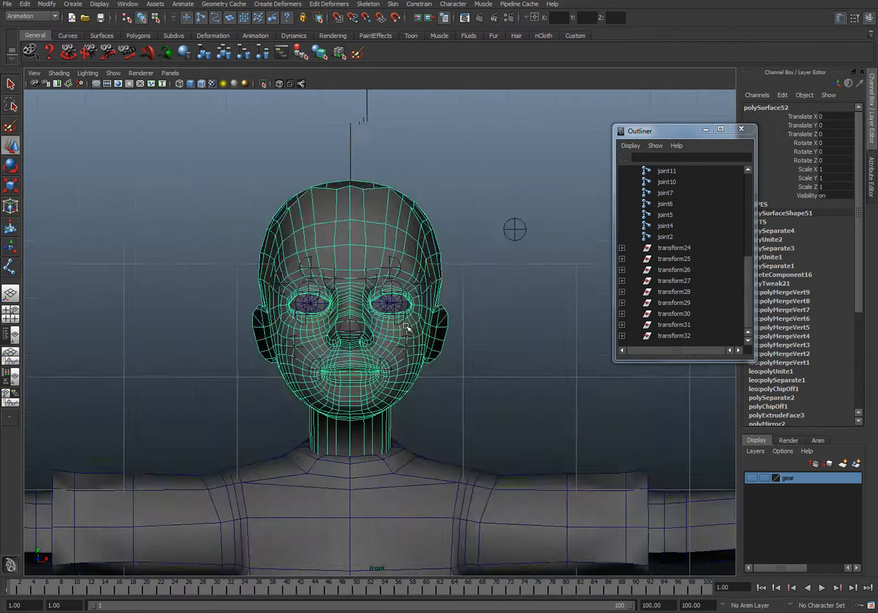
scroll(405, 327, up, 1)
scroll(390, 331, up, 3)
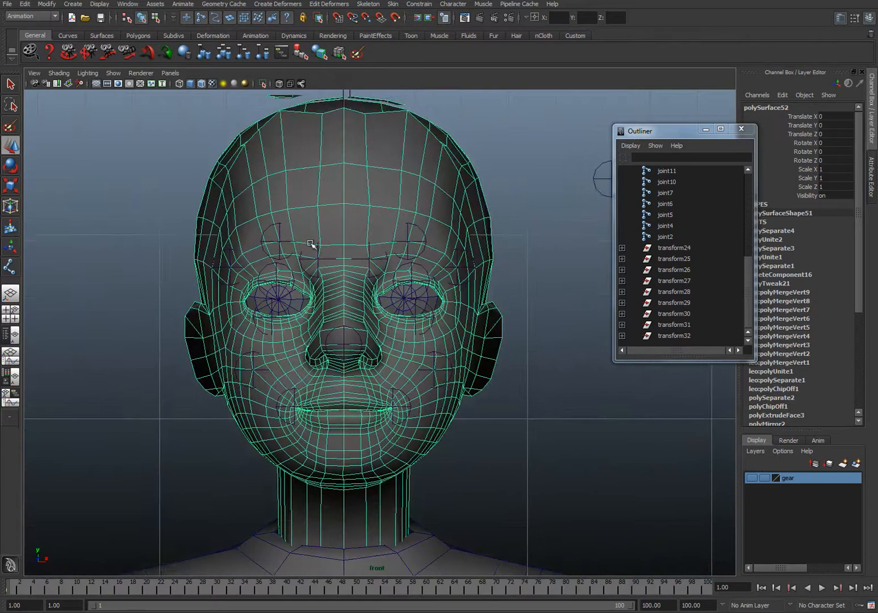
scroll(403, 288, down, 2)
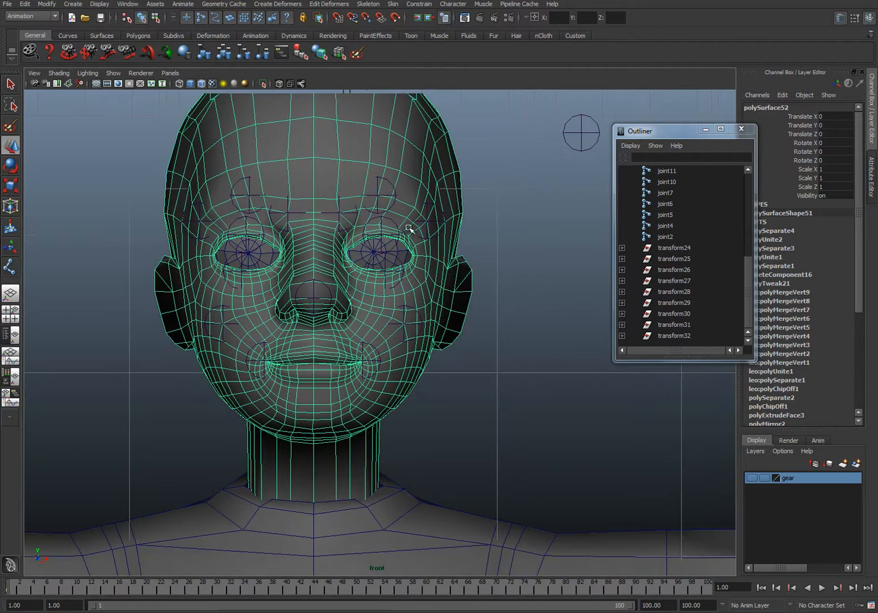
scroll(424, 347, down, 4)
alt+middle_drag(379, 365, 392, 361)
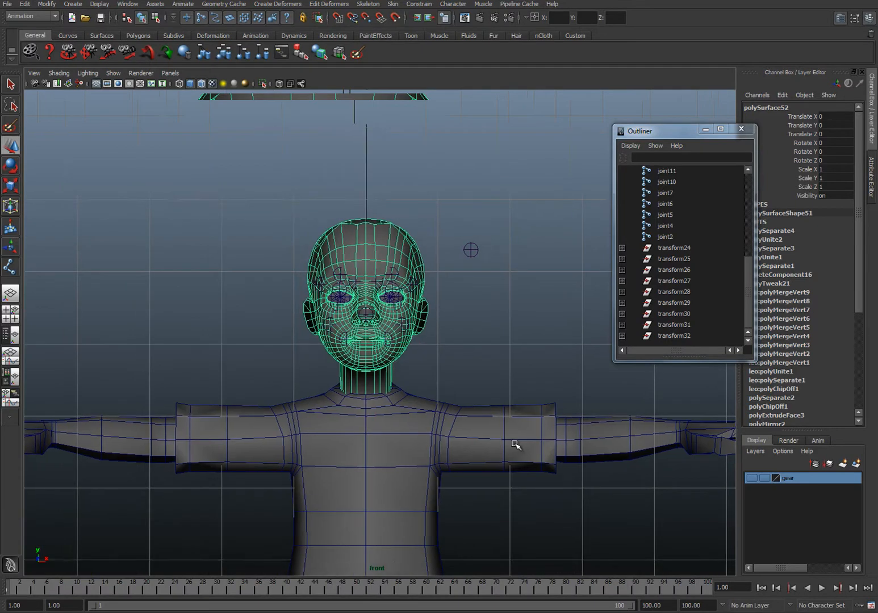
scroll(389, 256, up, 5)
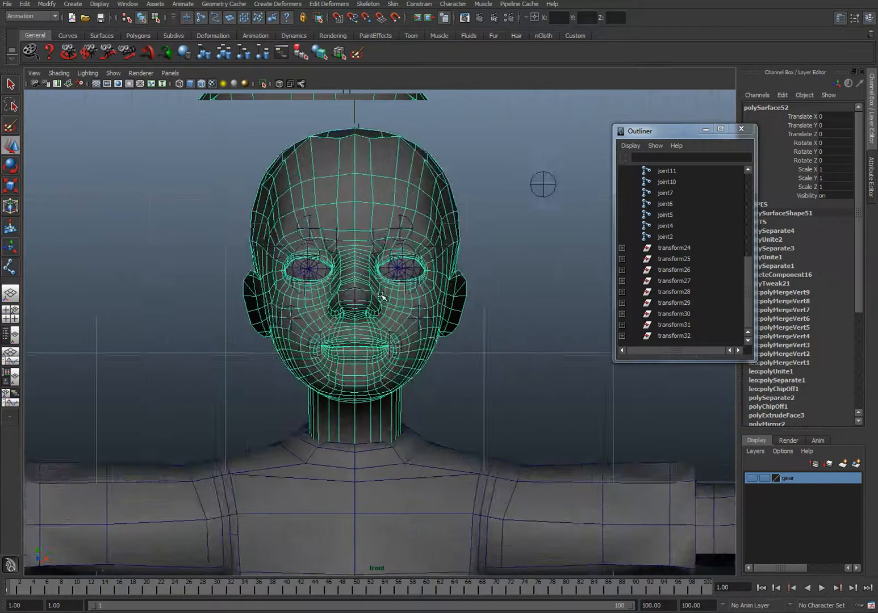
alt+middle_drag(303, 326, 308, 339)
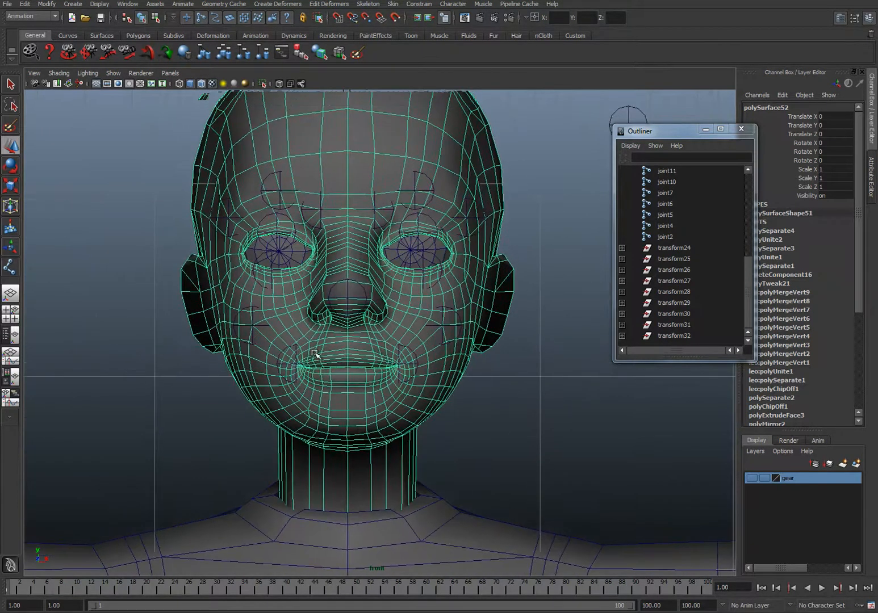